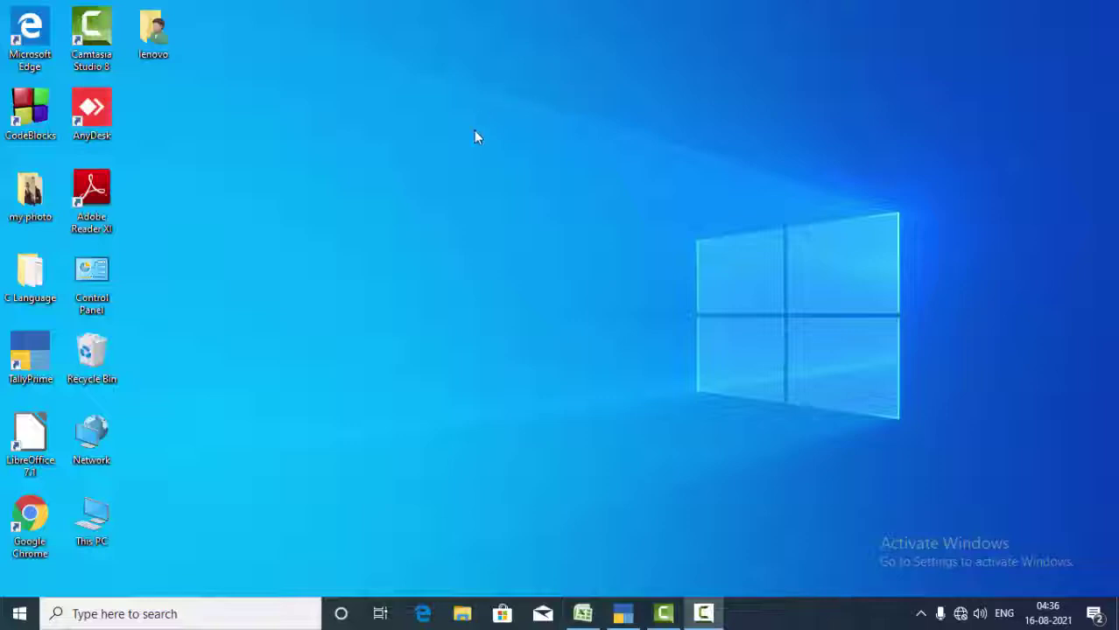
Refresh the desktop twice from its context menu
{"action": "right_click", "coordinate": [472, 138]}
{"action": "left_click", "coordinate": [533, 189]}
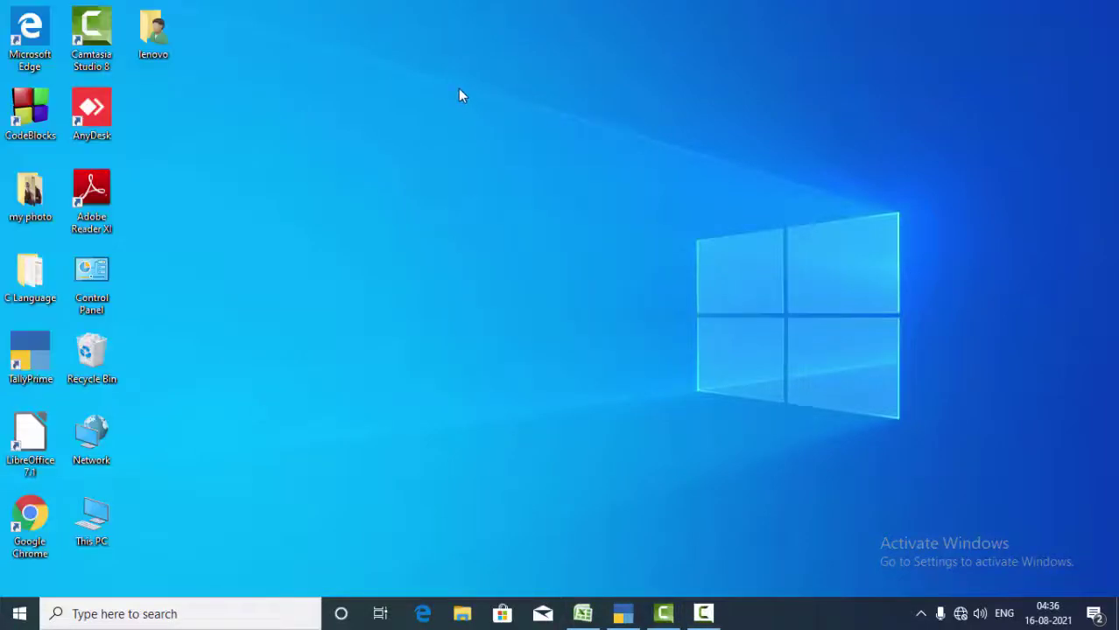
{"action": "right_click", "coordinate": [457, 91]}
{"action": "left_click", "coordinate": [503, 138]}
Restore TallyPrime and review all master types, including inactive ones, then return to Gateway of Tally
{"action": "left_click", "coordinate": [625, 618]}
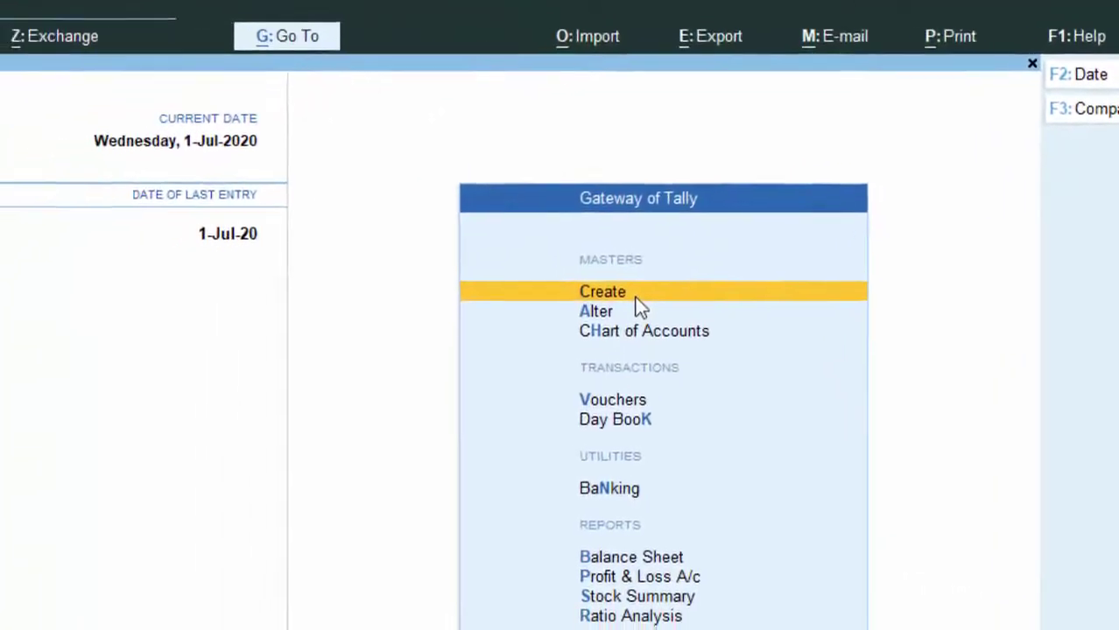
{"action": "left_click", "coordinate": [732, 211]}
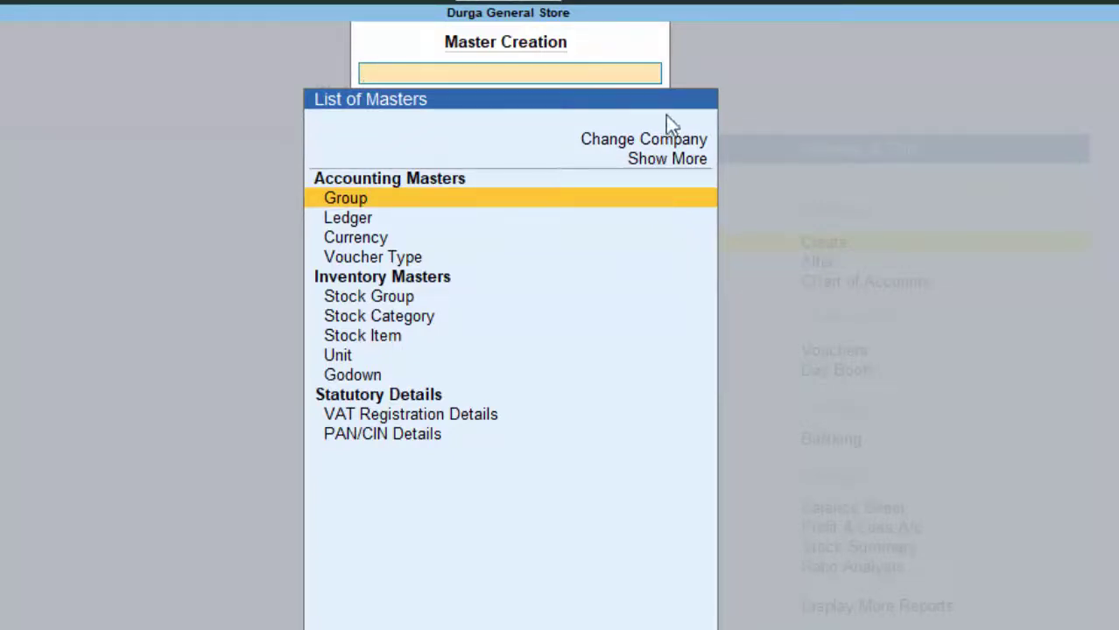
{"action": "left_click", "coordinate": [642, 164]}
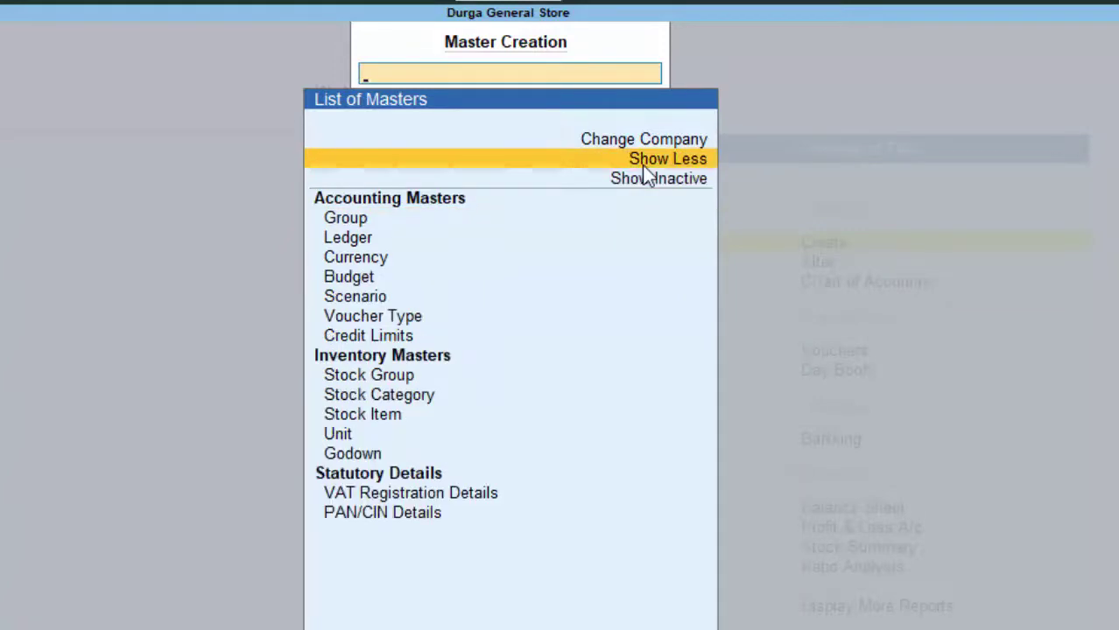
{"action": "left_click", "coordinate": [349, 237]}
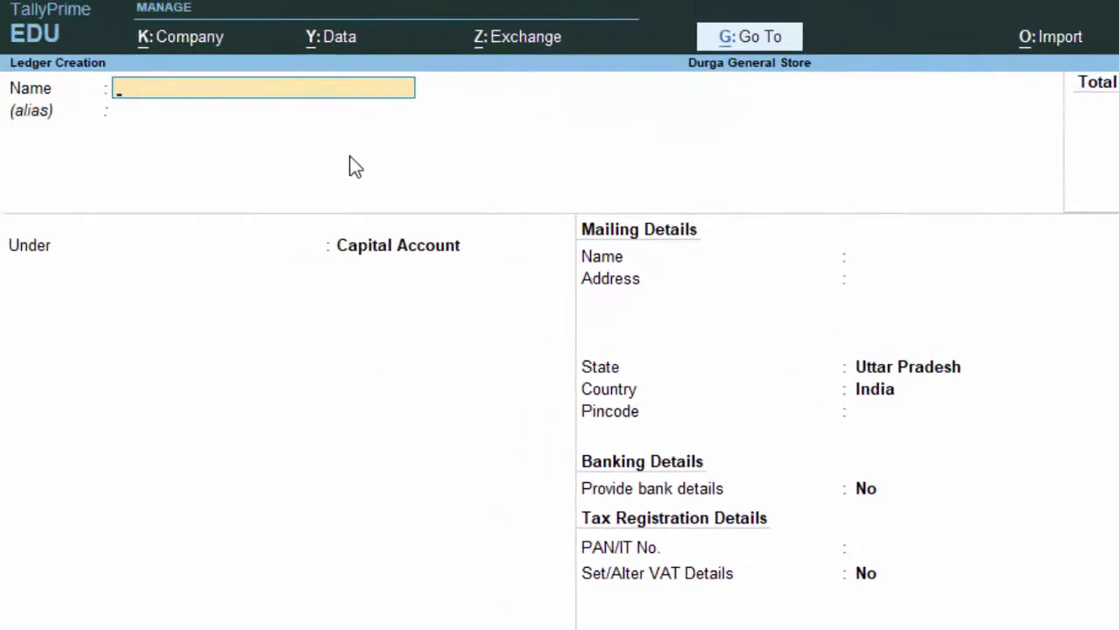
{"action": "key", "text": "Escape"}
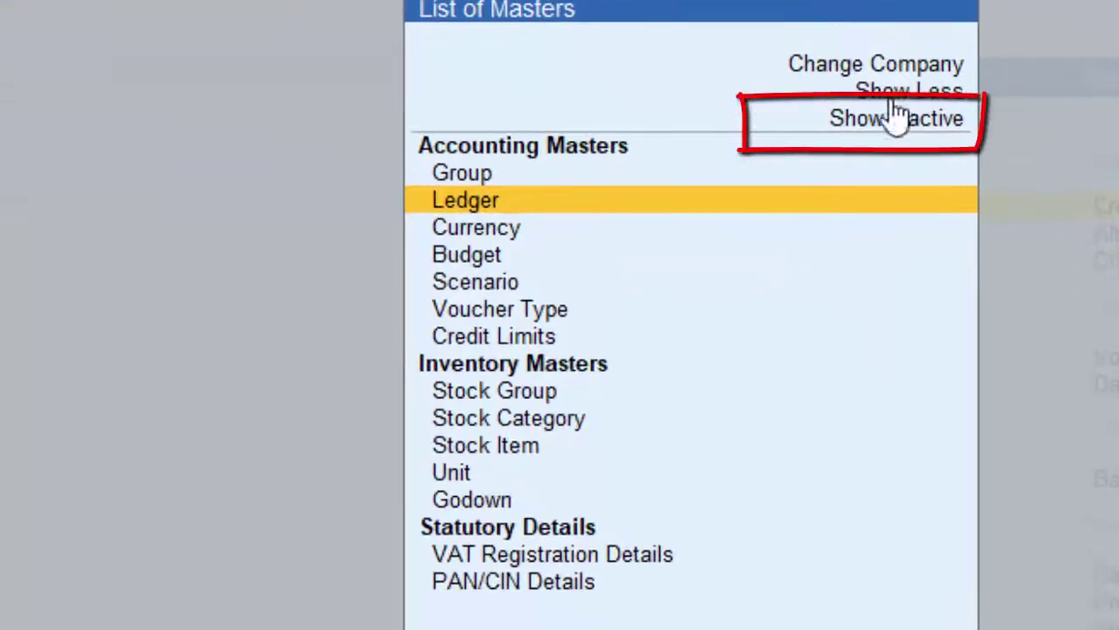
{"action": "left_click", "coordinate": [919, 122]}
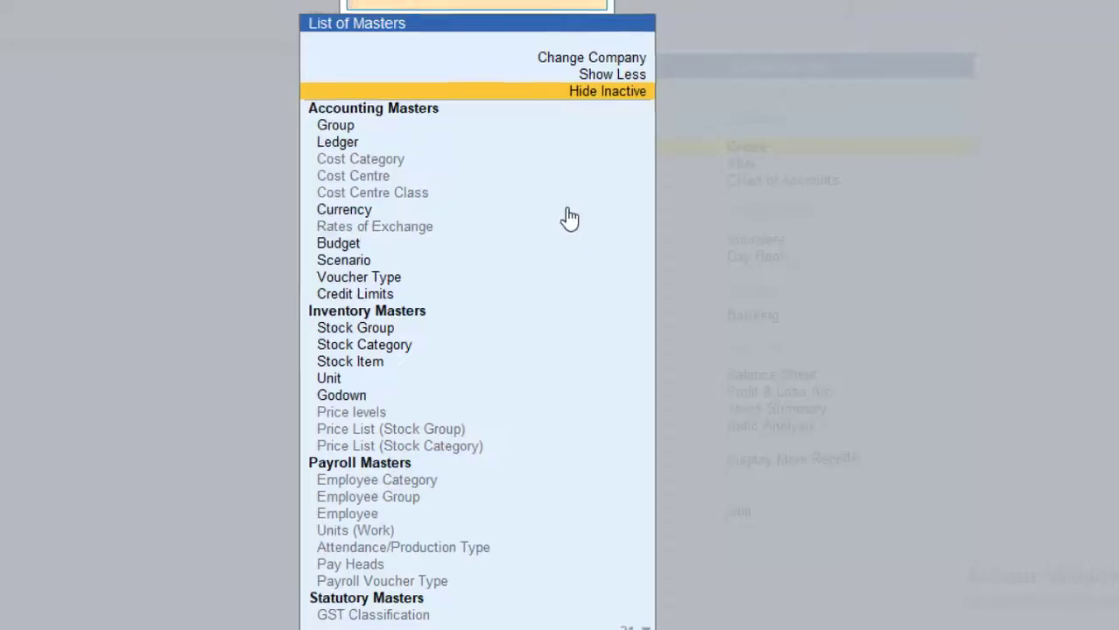
{"action": "key", "text": "Escape"}
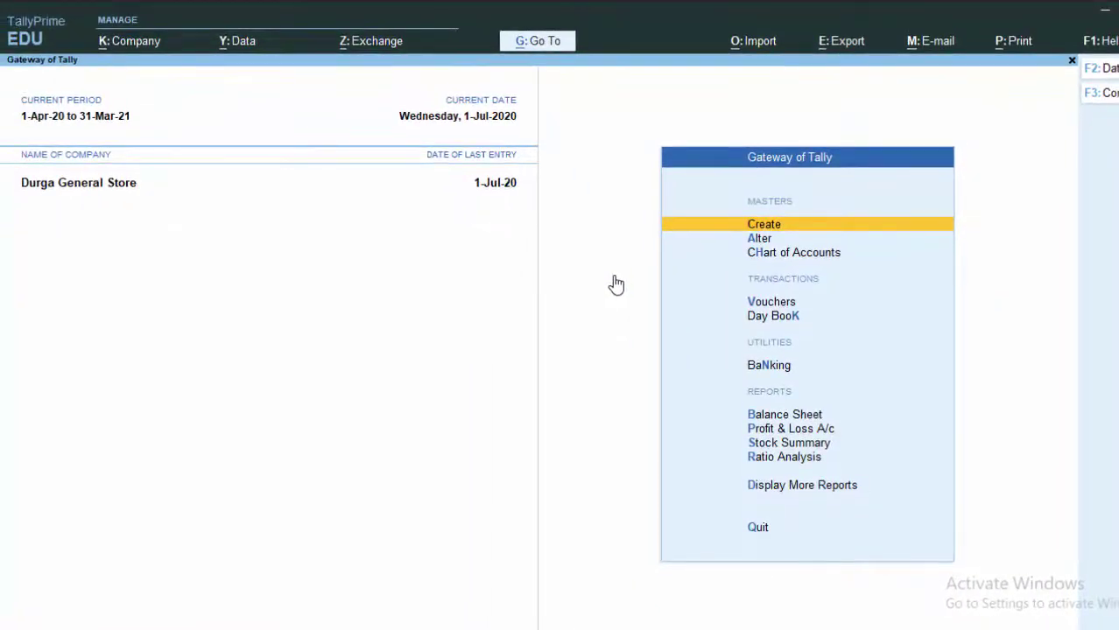
{"action": "left_click", "coordinate": [750, 240]}
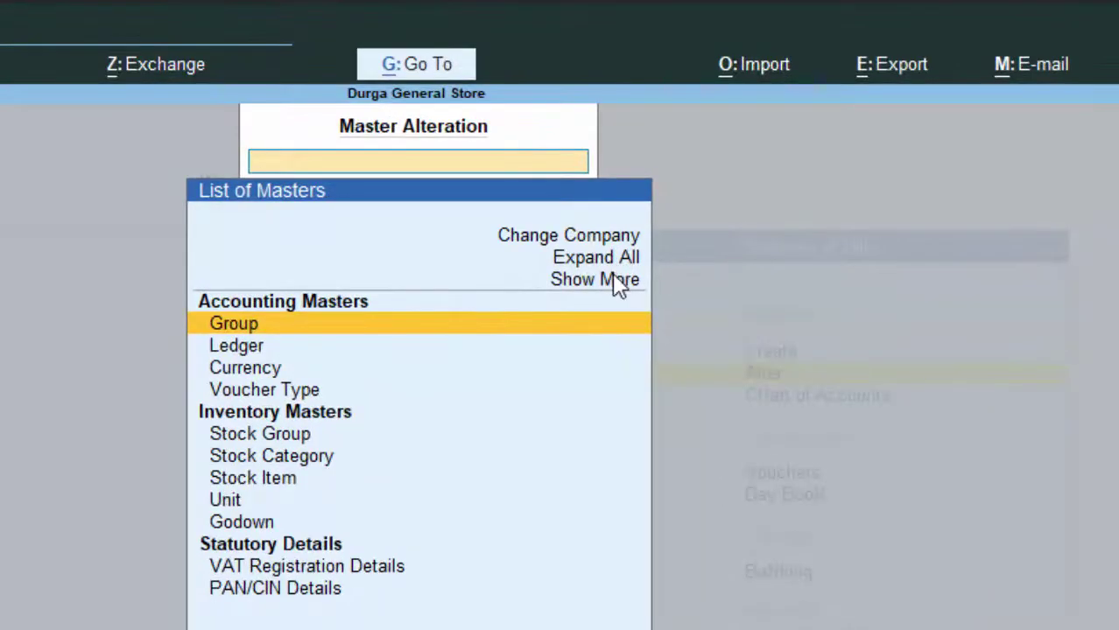
{"action": "left_click", "coordinate": [619, 276]}
{"action": "left_click", "coordinate": [618, 278]}
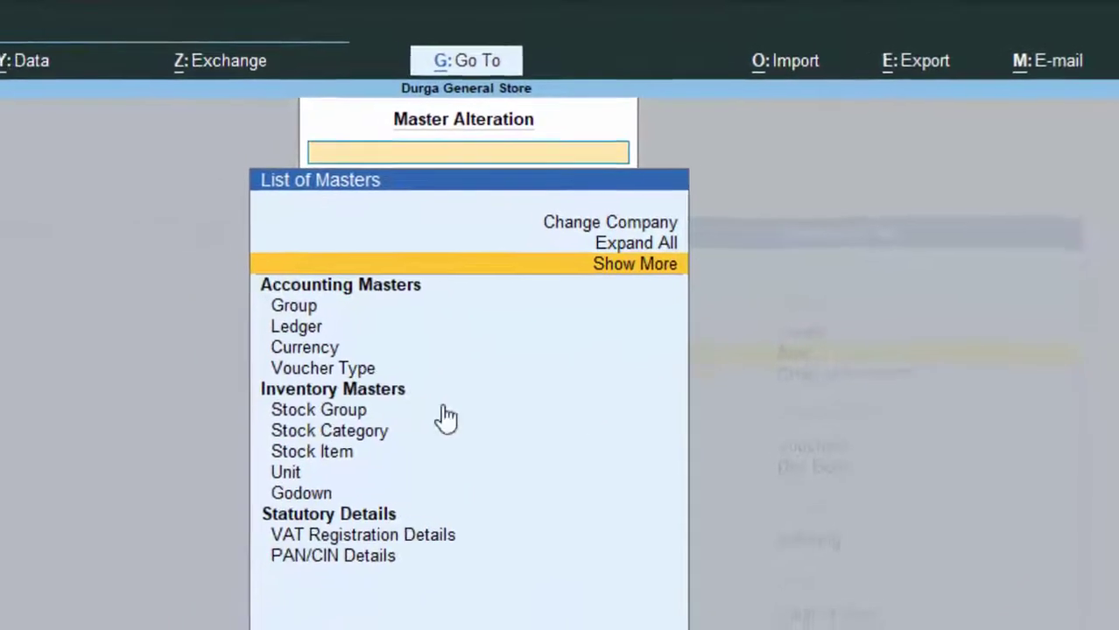
{"action": "left_click", "coordinate": [640, 260]}
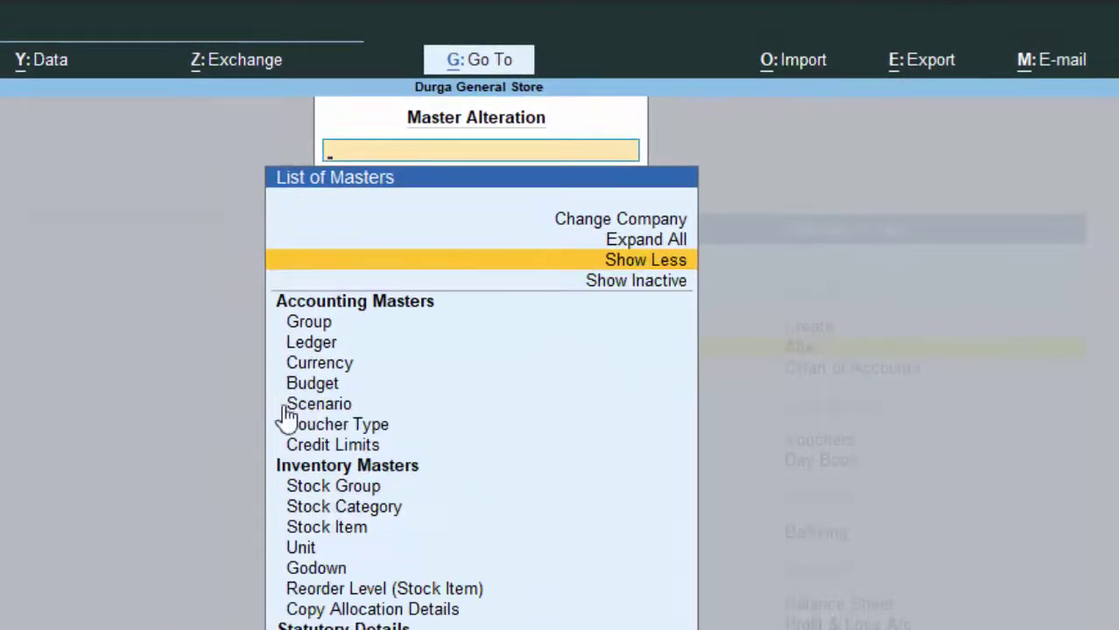
{"action": "left_click", "coordinate": [311, 344]}
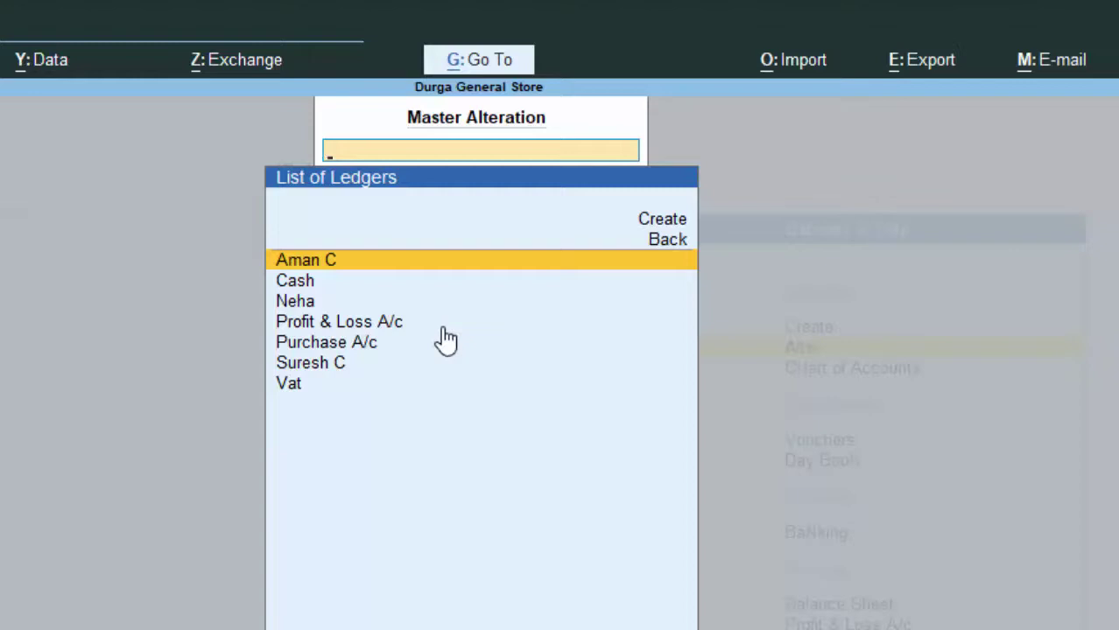
{"action": "key", "text": "Escape"}
{"action": "key", "text": "Escape"}
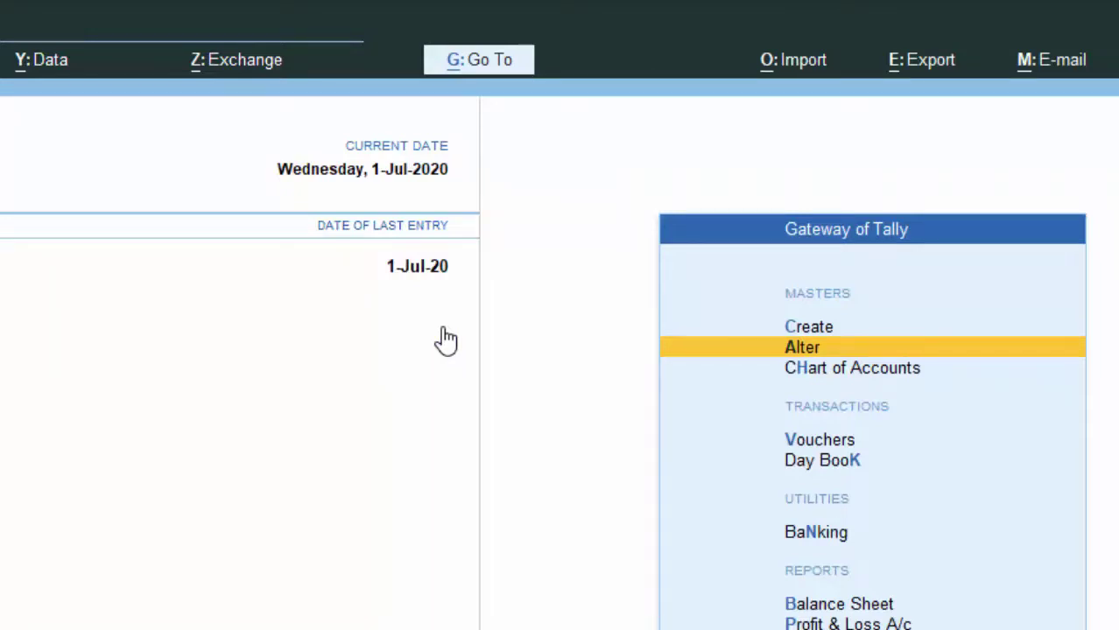
Open Chart of Accounts with inactive types shown and list the company's 7 ledgers
{"action": "left_click", "coordinate": [852, 373]}
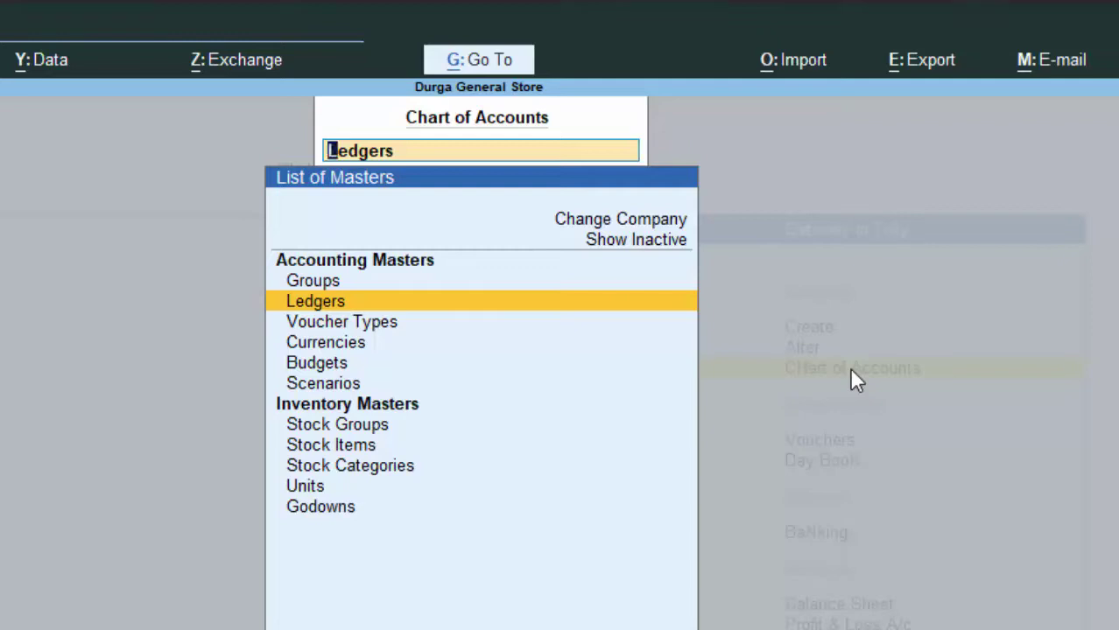
{"action": "left_click", "coordinate": [644, 245]}
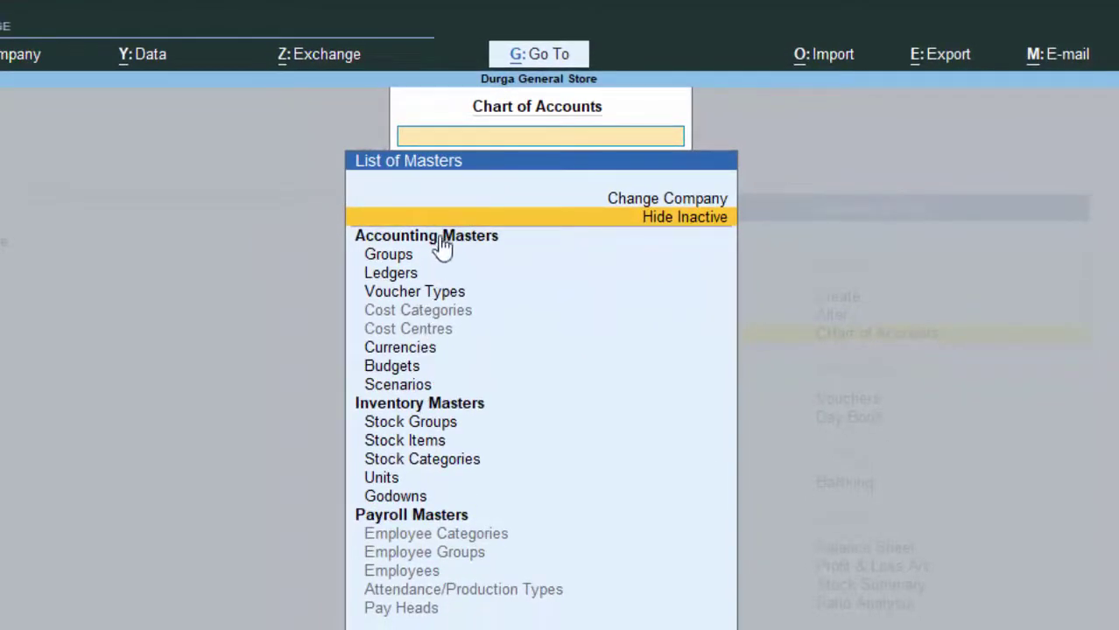
{"action": "left_click", "coordinate": [391, 274]}
{"action": "left_click", "coordinate": [390, 273]}
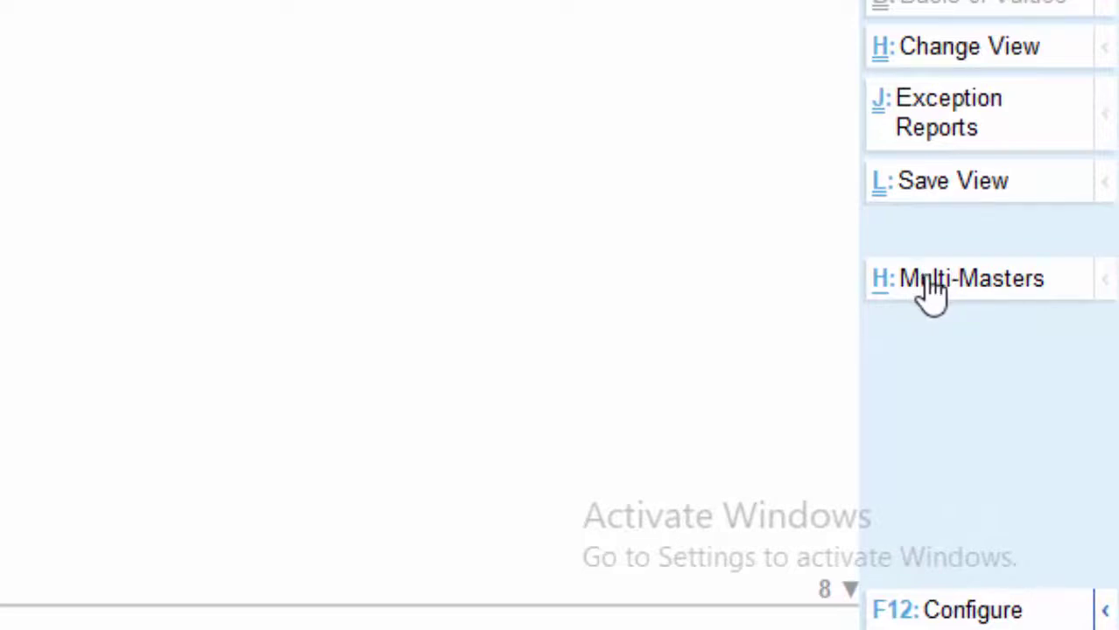
Start Multi Ledger Creation with Sundry Creditors as the Under Group
{"action": "left_click", "coordinate": [930, 289]}
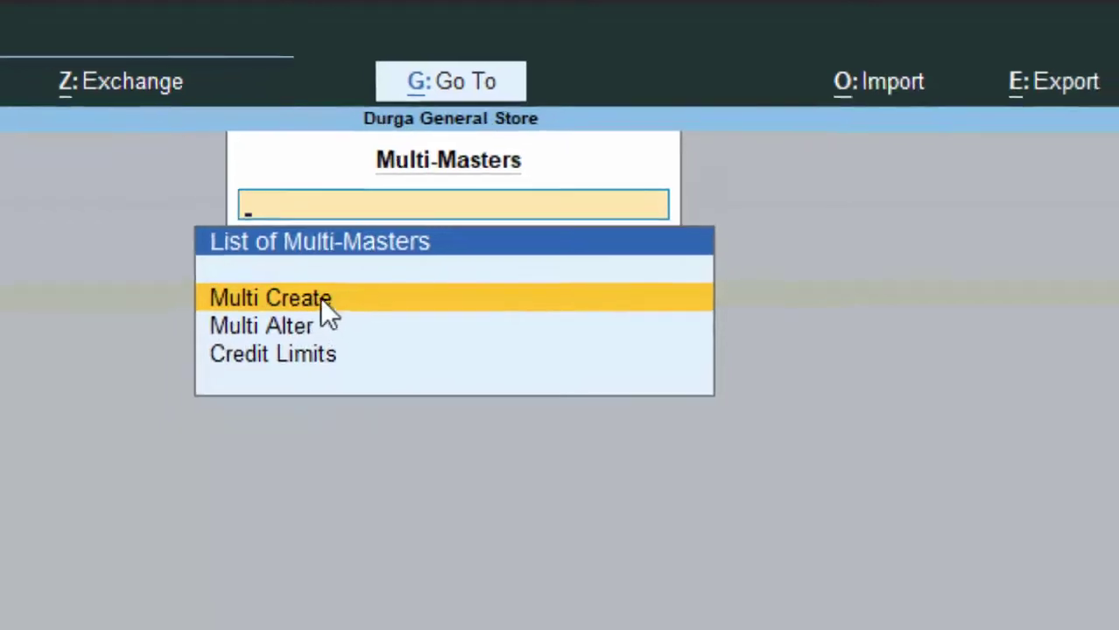
{"action": "left_click", "coordinate": [321, 299]}
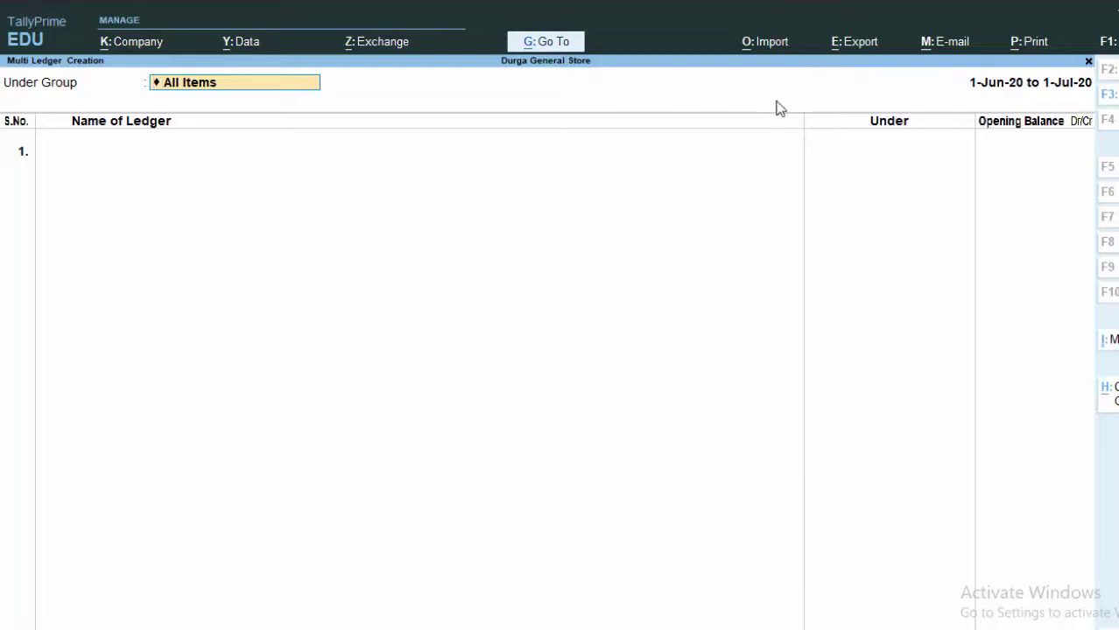
{"action": "key", "text": "BackSpace"}
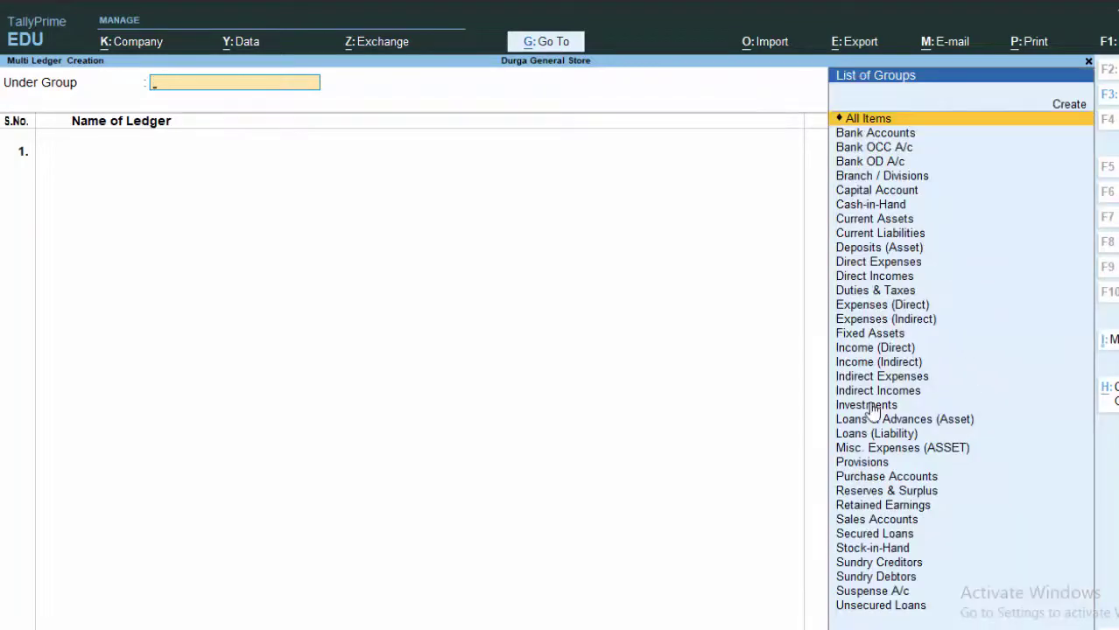
{"action": "type", "text": "S"}
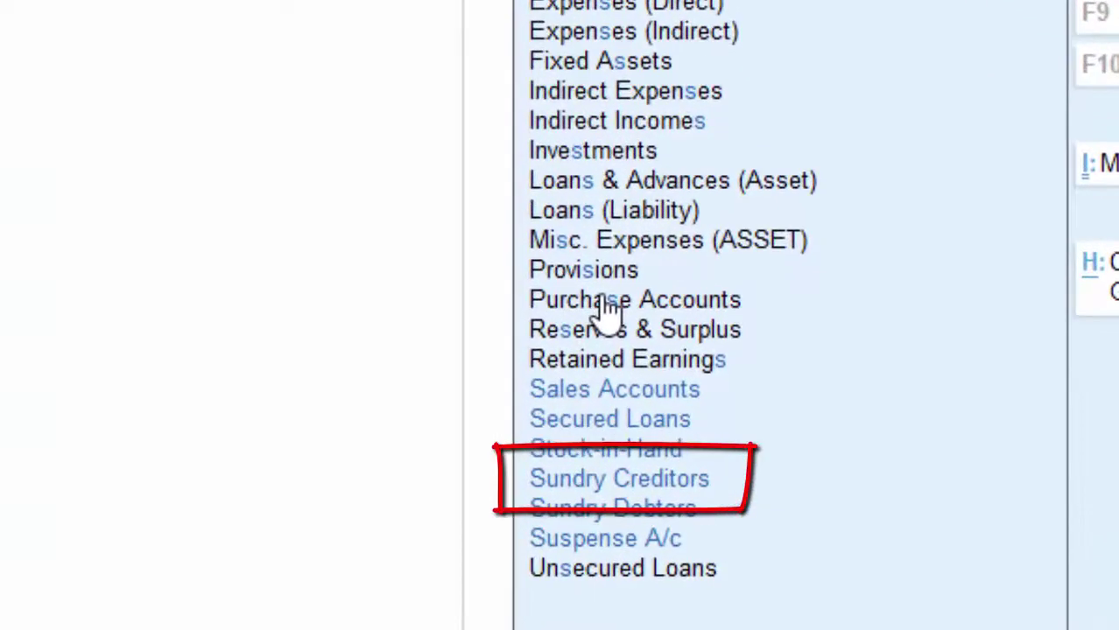
{"action": "key", "text": "Down"}
{"action": "key", "text": "Down"}
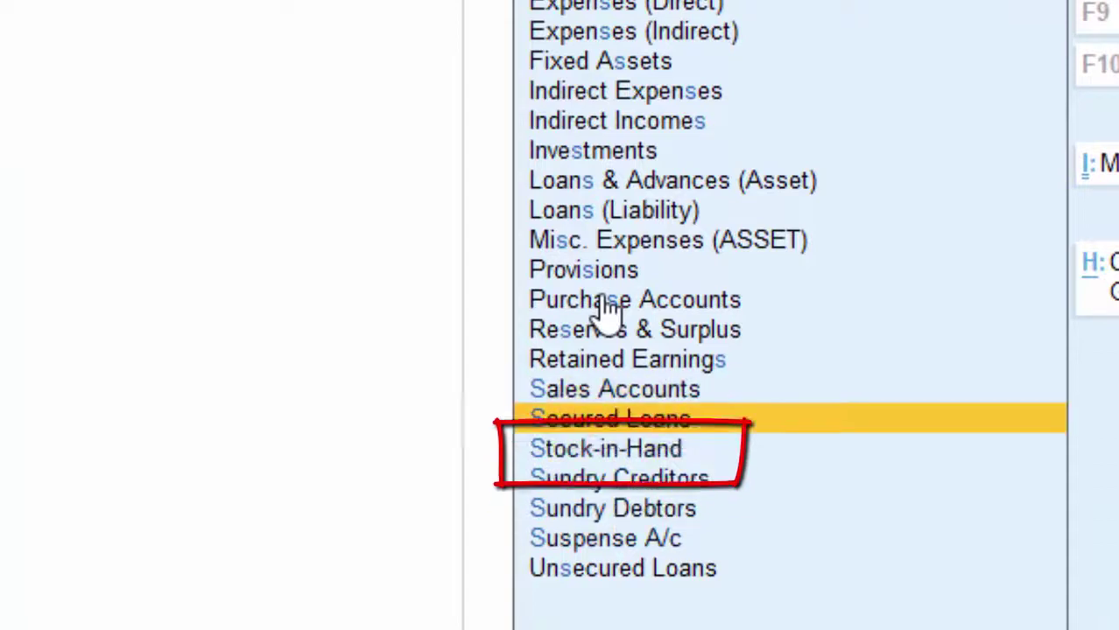
{"action": "key", "text": "Down"}
{"action": "key", "text": "Down"}
{"action": "key", "text": "Return"}
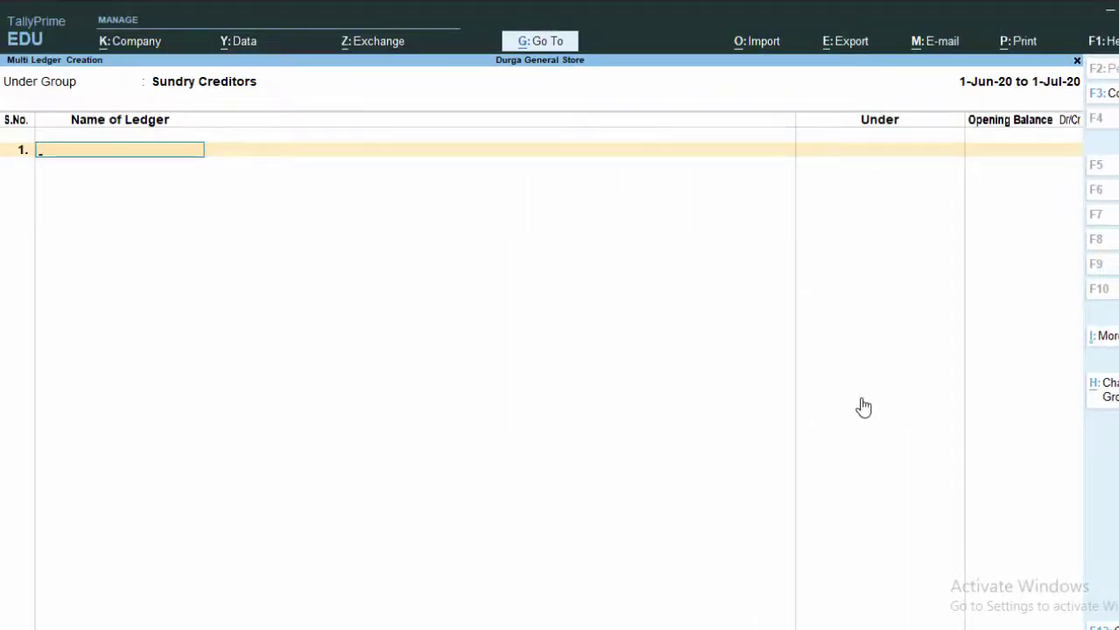
Enter ledgers A, B, C and D under Sundry Creditors, leaving opening balances blank
{"action": "type", "text": "A"}
{"action": "key", "text": "Return"}
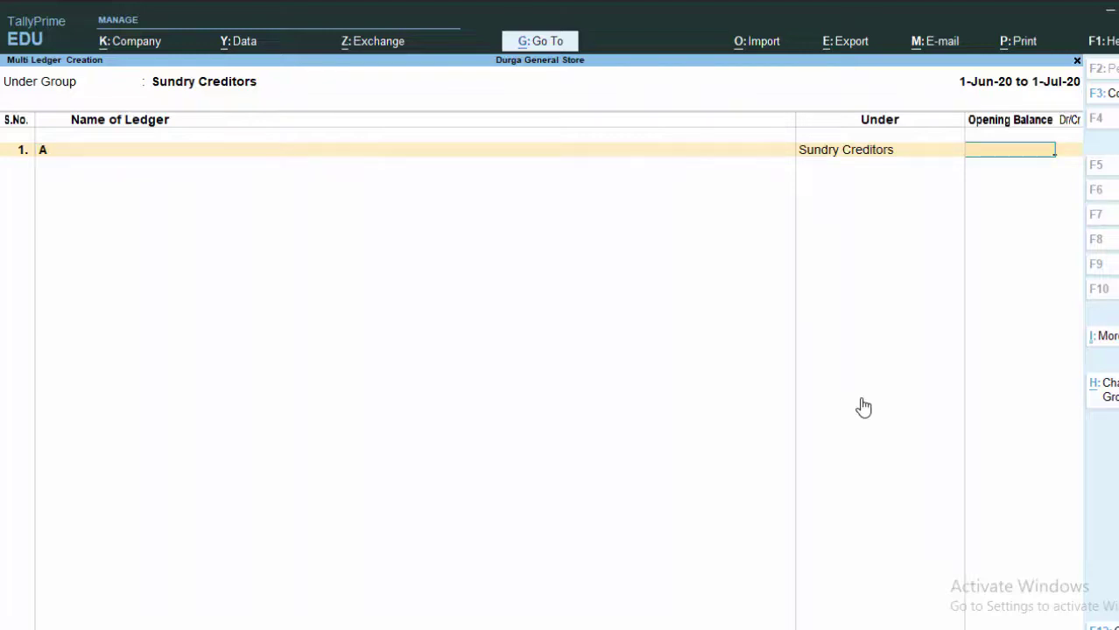
{"action": "key", "text": "Return"}
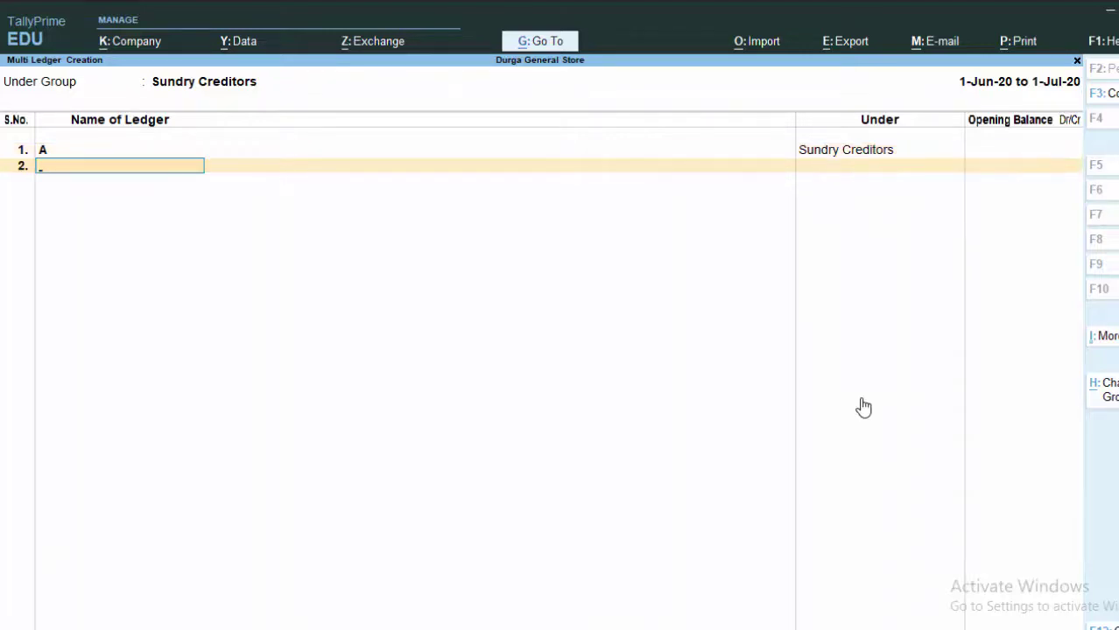
{"action": "type", "text": "B"}
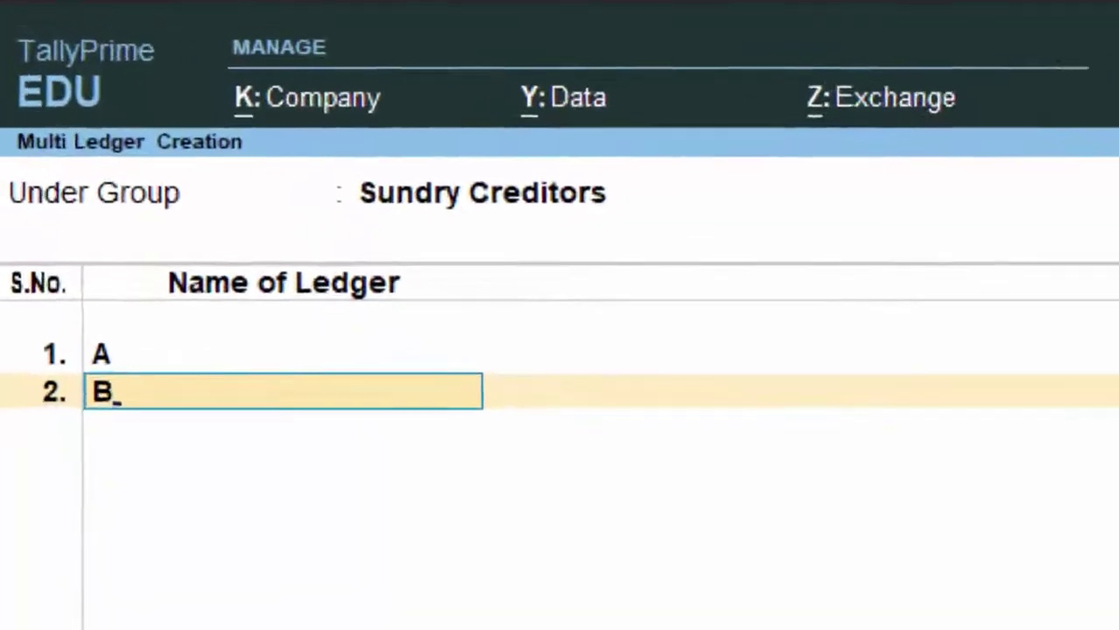
{"action": "key", "text": "Return"}
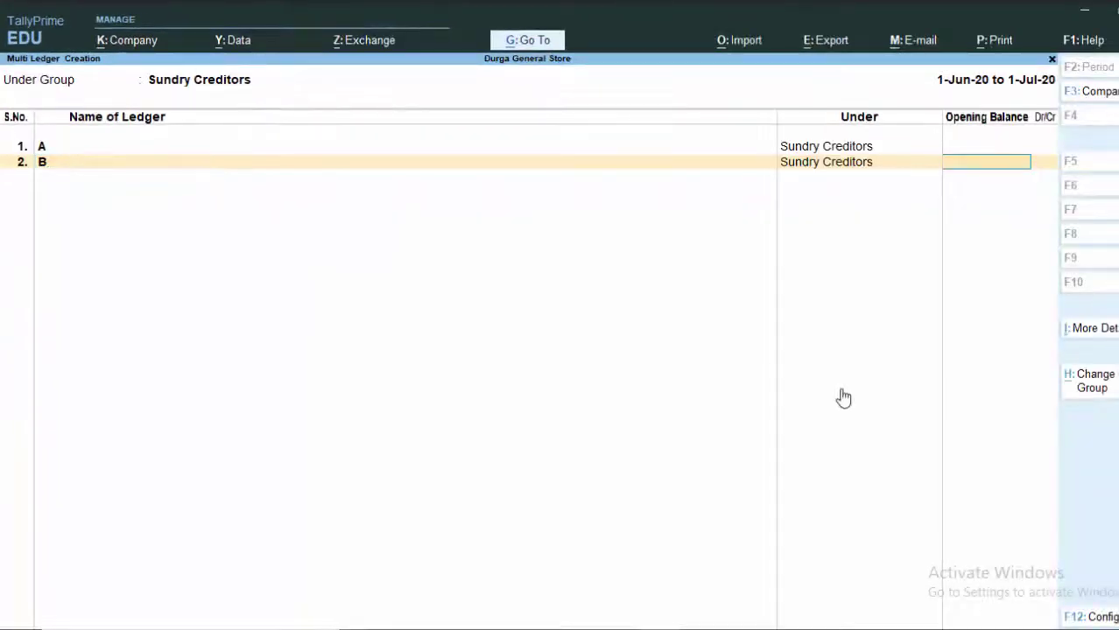
{"action": "key", "text": "Return"}
{"action": "type", "text": "C"}
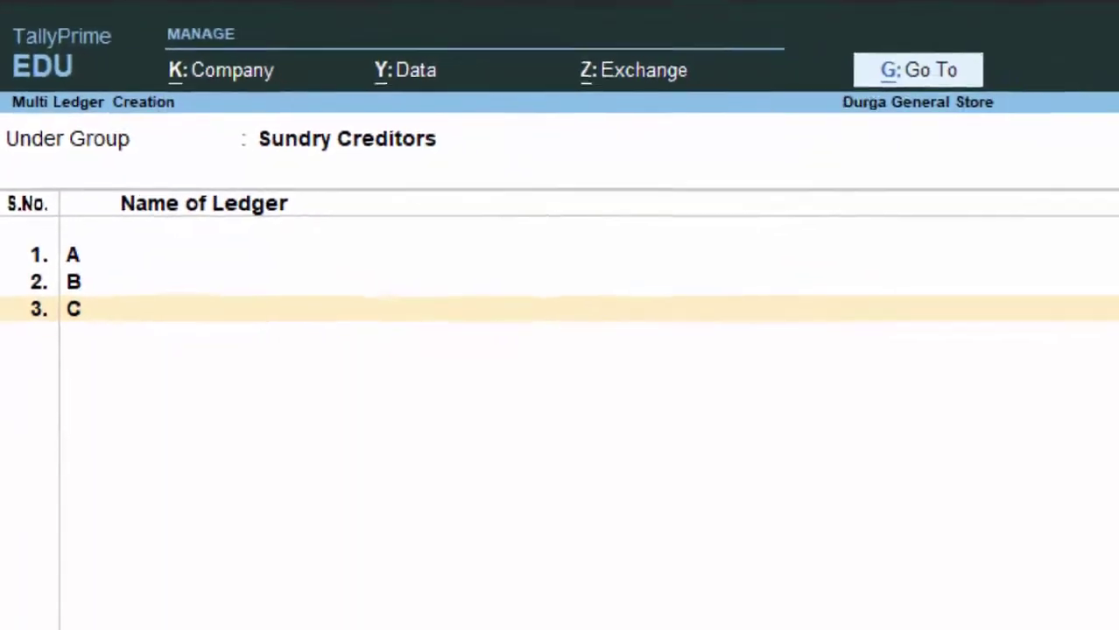
{"action": "key", "text": "Return"}
{"action": "key", "text": "Return"}
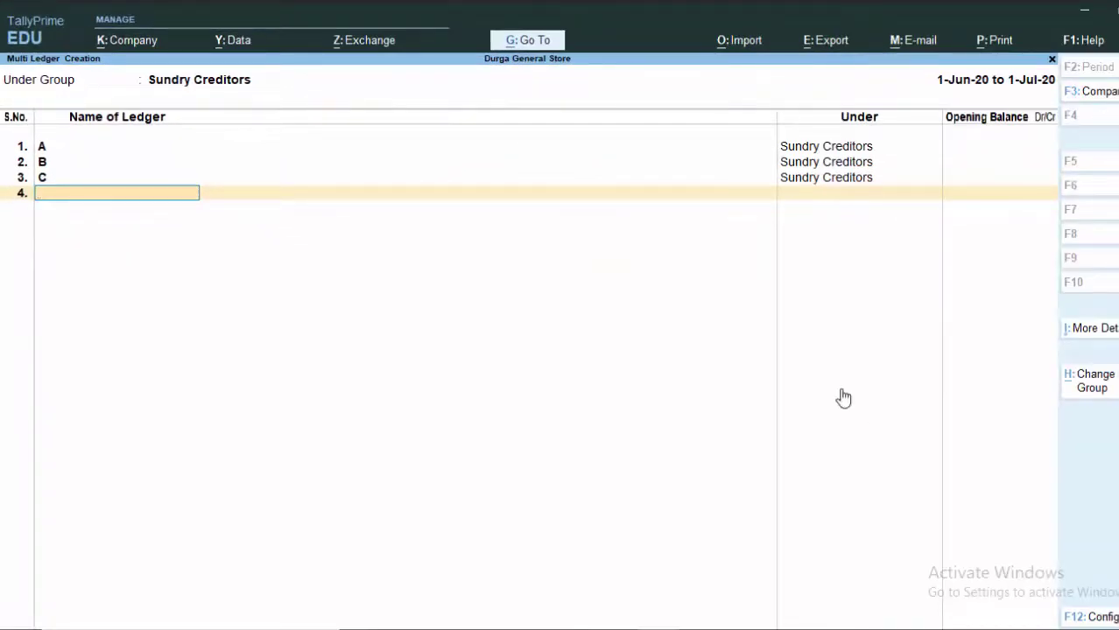
{"action": "type", "text": "D"}
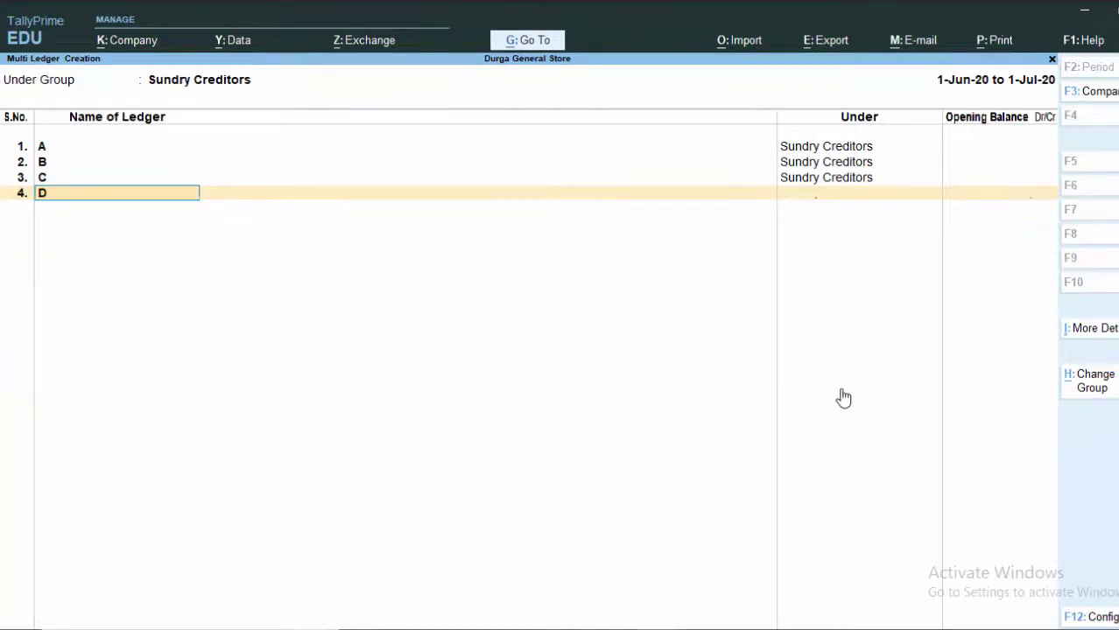
{"action": "key", "text": "Return"}
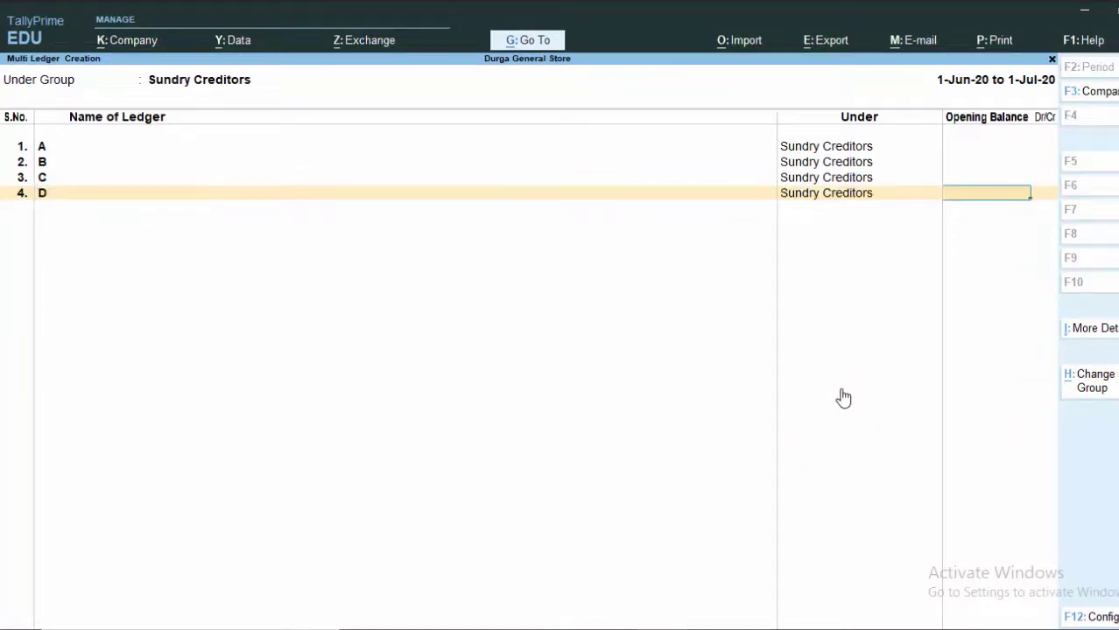
{"action": "key", "text": "ctrl"}
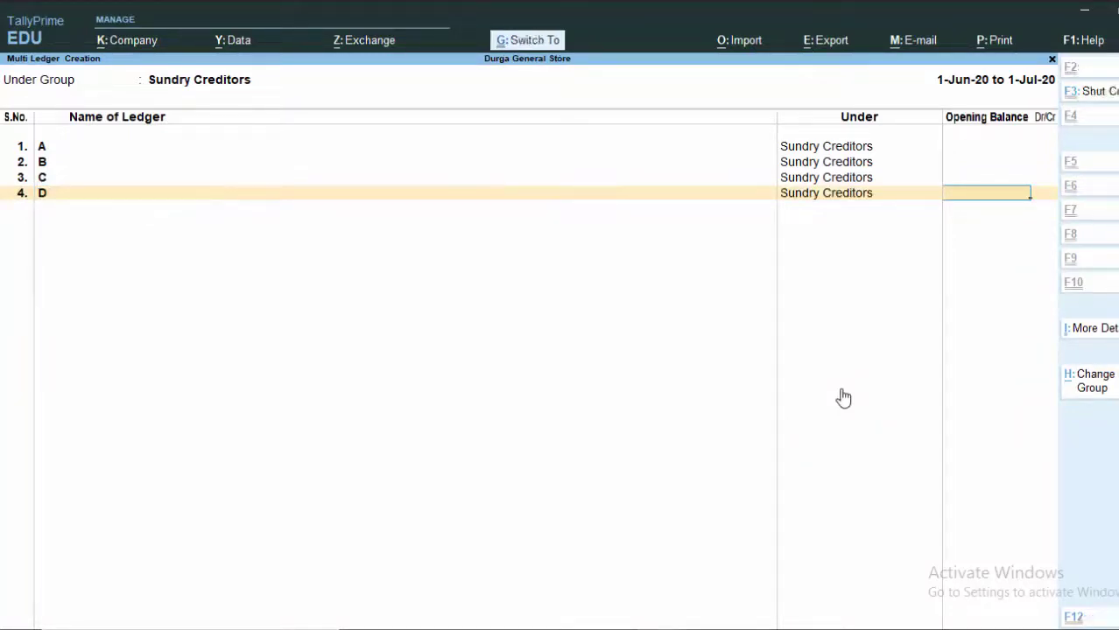
Save ledgers A–D with Ctrl+A and go from Gateway of Tally to voucher entry
{"action": "key", "text": "ctrl+a"}
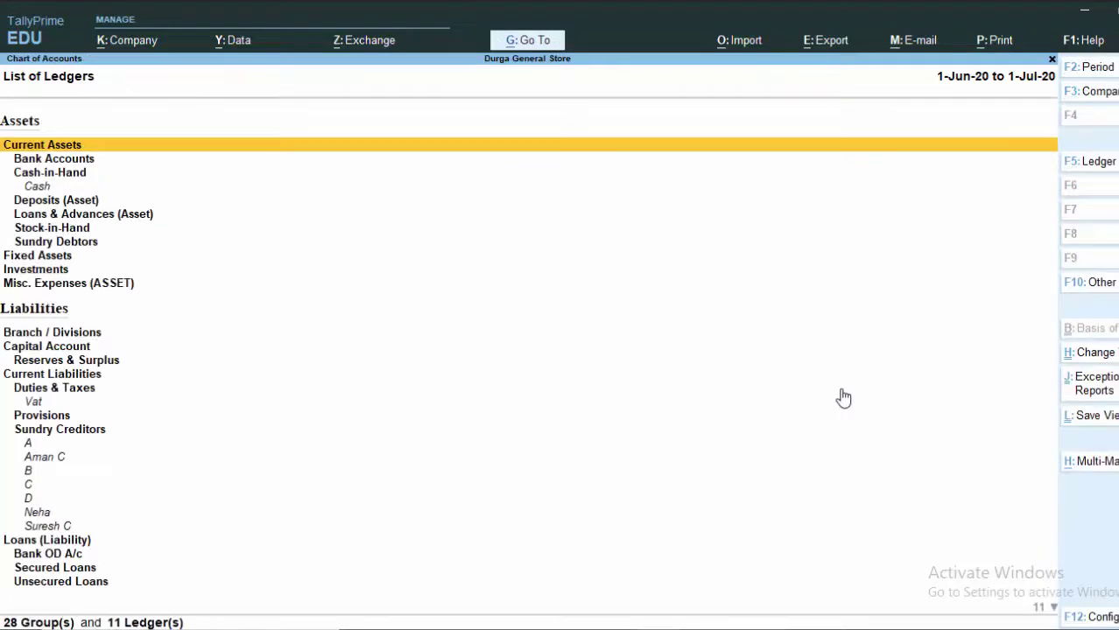
{"action": "key", "text": "Escape"}
{"action": "key", "text": "Escape"}
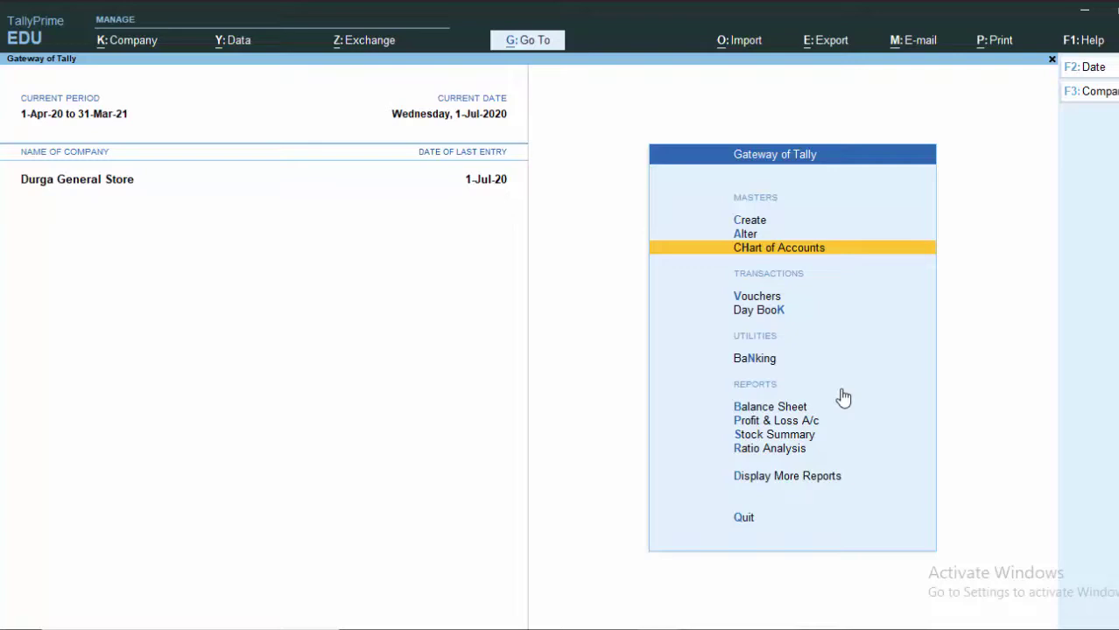
{"action": "key", "text": "v"}
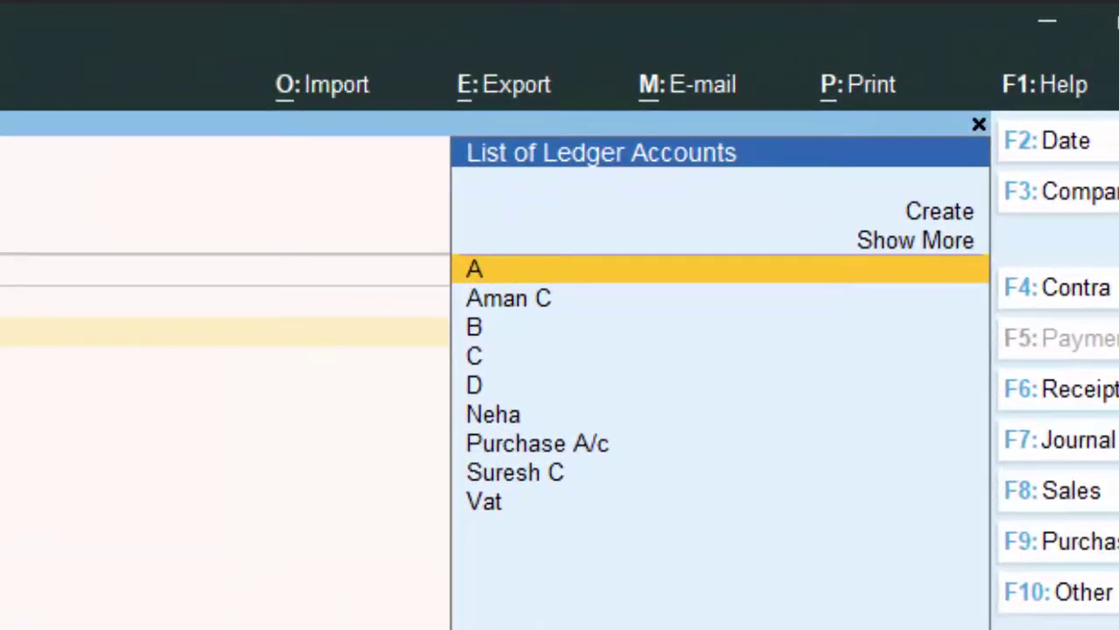
Start a Purchase voucher with invoice 679990, date 1-7-20 and supplier A
{"action": "left_click", "coordinate": [1072, 542]}
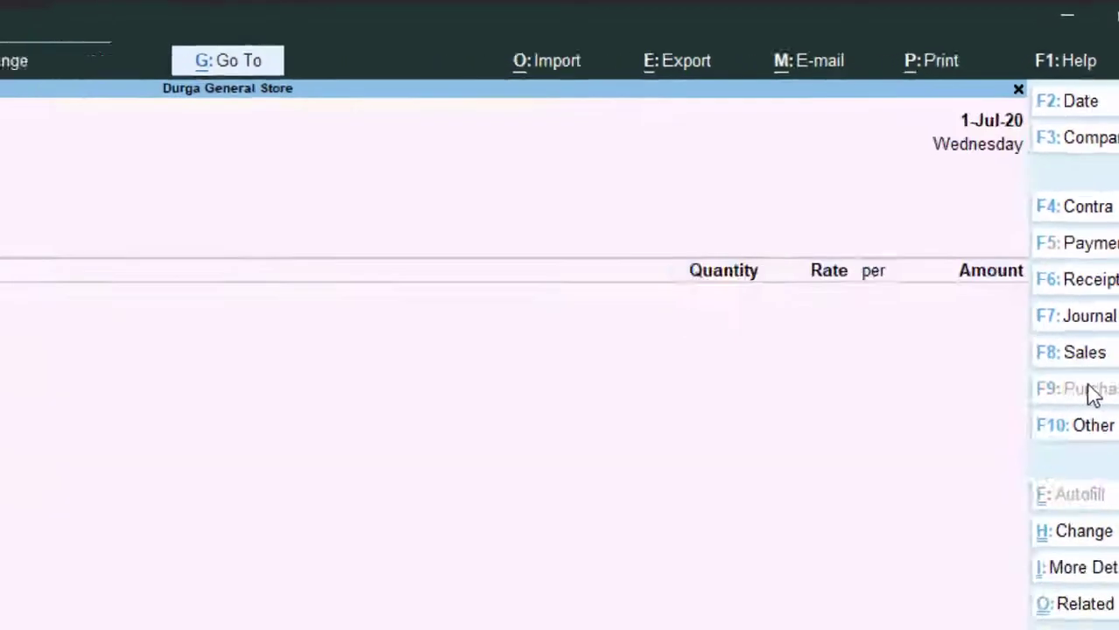
{"action": "type", "text": "67"}
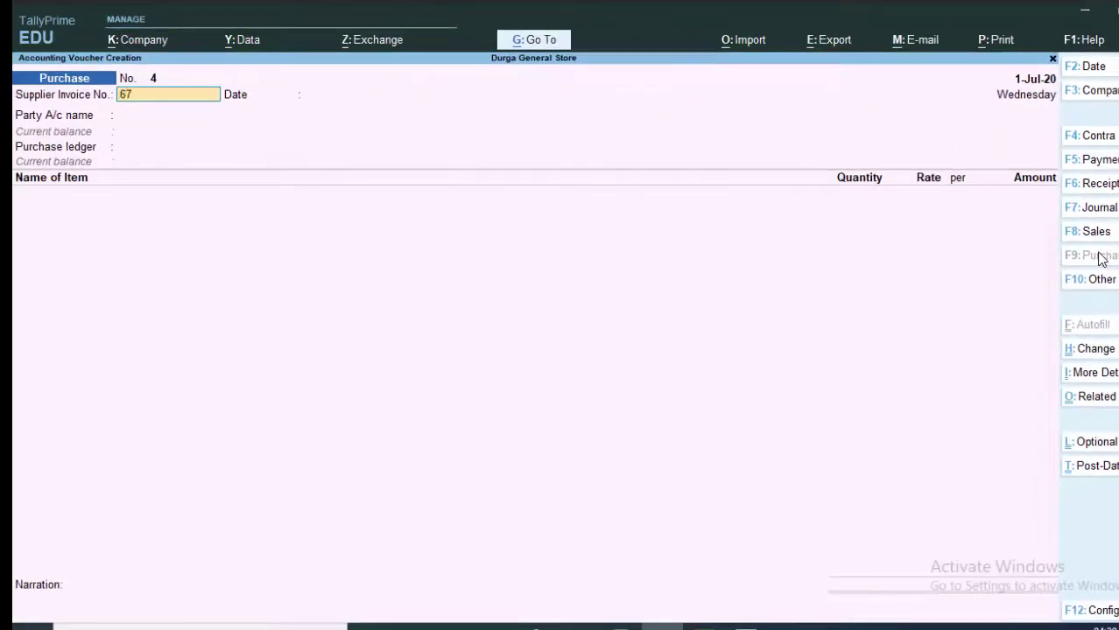
{"action": "type", "text": "9990"}
{"action": "key", "text": "Return"}
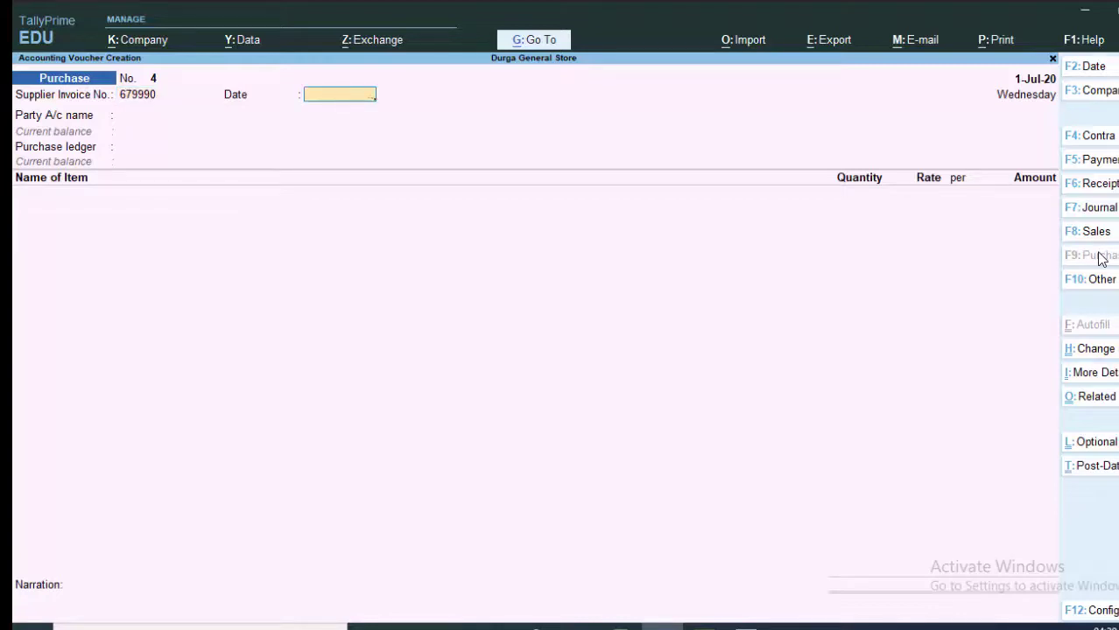
{"action": "type", "text": "1"}
{"action": "type", "text": "-7"}
{"action": "type", "text": "-20"}
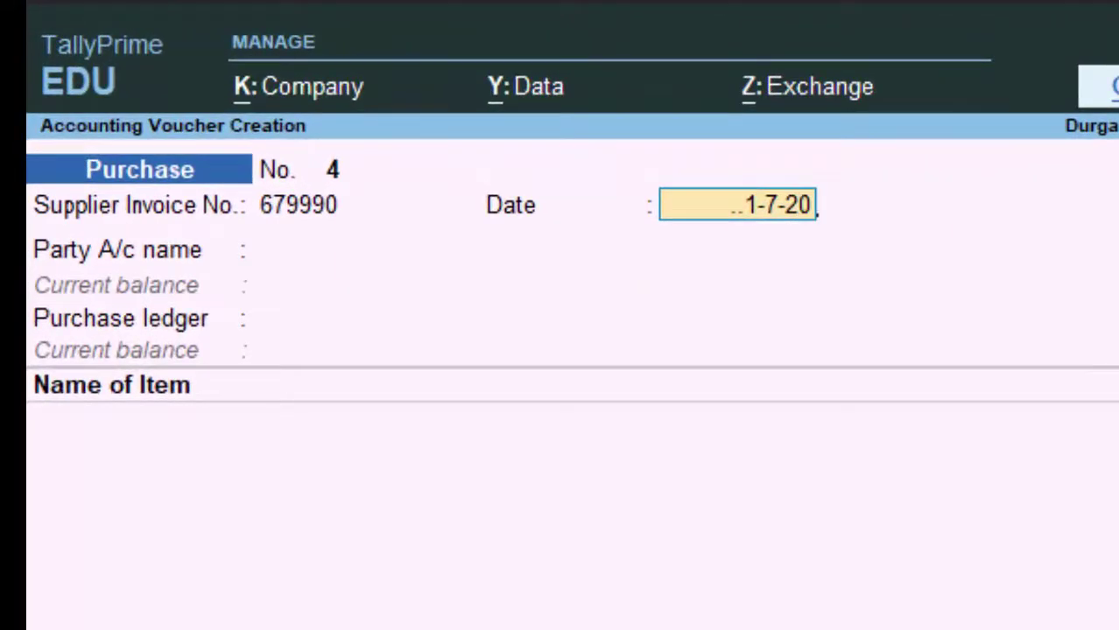
{"action": "key", "text": "Return"}
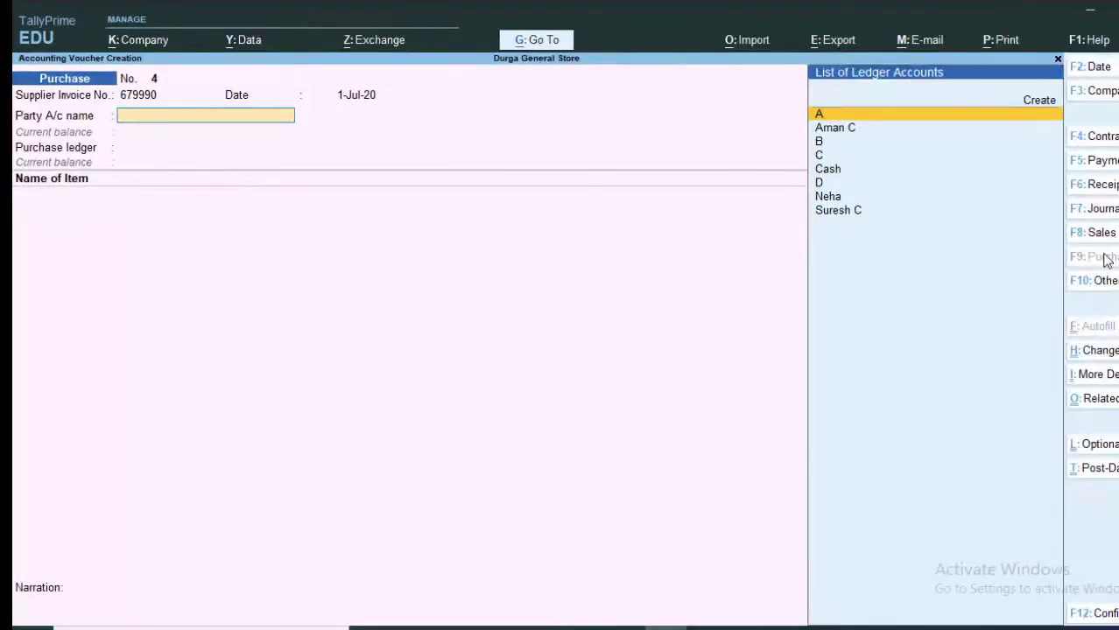
{"action": "key", "text": "Return"}
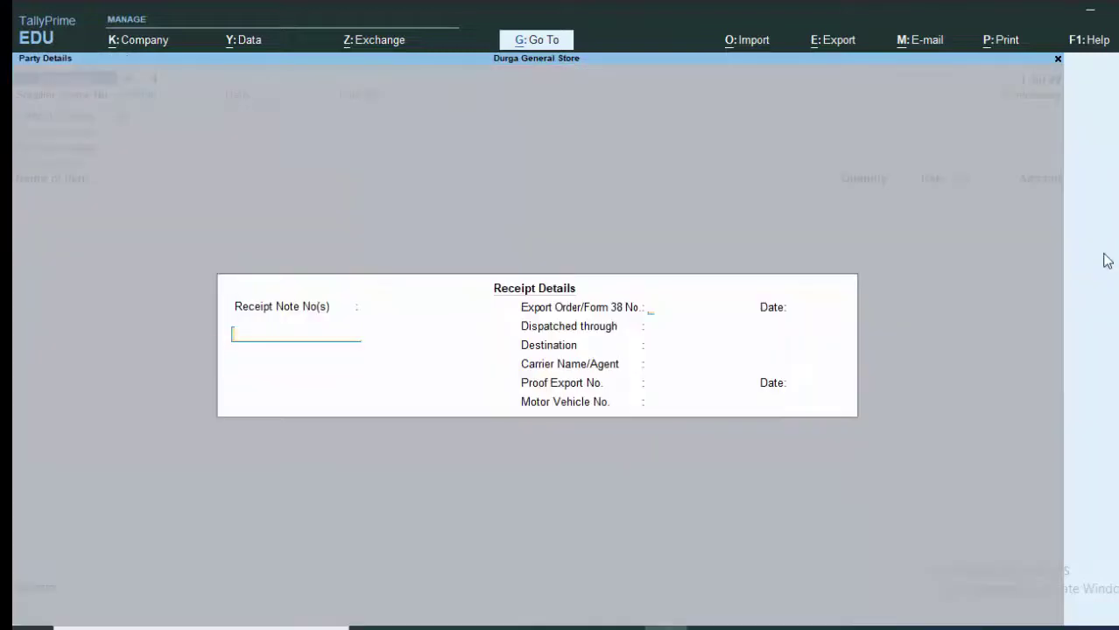
{"action": "key", "text": "Return"}
{"action": "key", "text": "Return"}
{"action": "key", "text": "Return"}
{"action": "key", "text": "Return"}
{"action": "key", "text": "Return"}
{"action": "key", "text": "Return"}
{"action": "key", "text": "Return"}
{"action": "key", "text": "Return"}
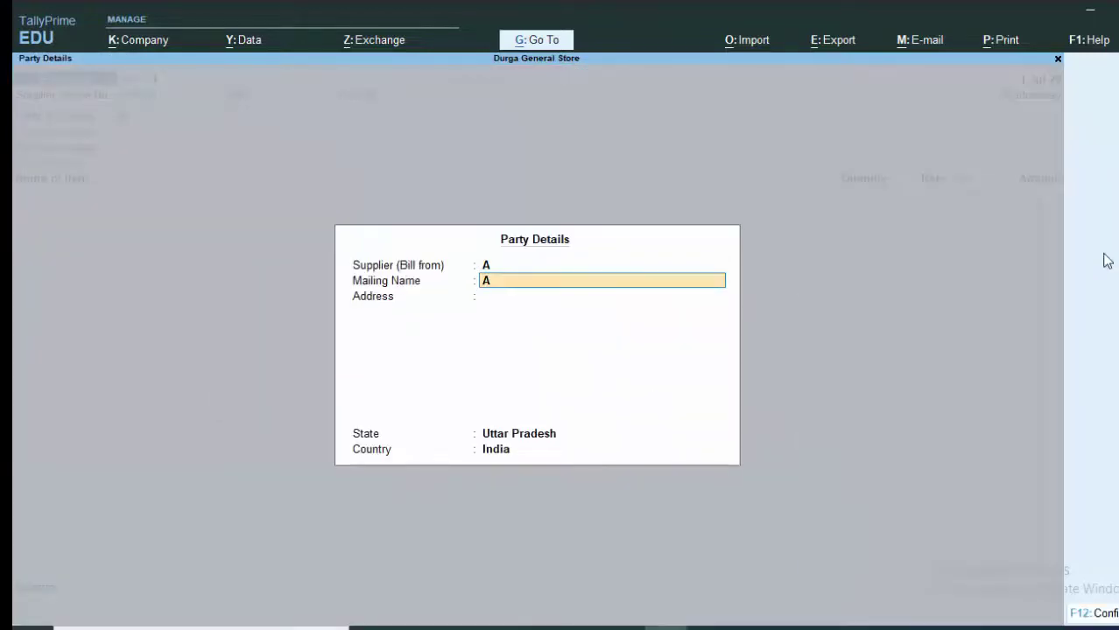
{"action": "key", "text": "Return"}
{"action": "key", "text": "Return"}
{"action": "key", "text": "Return"}
{"action": "key", "text": "Return"}
{"action": "key", "text": "Return"}
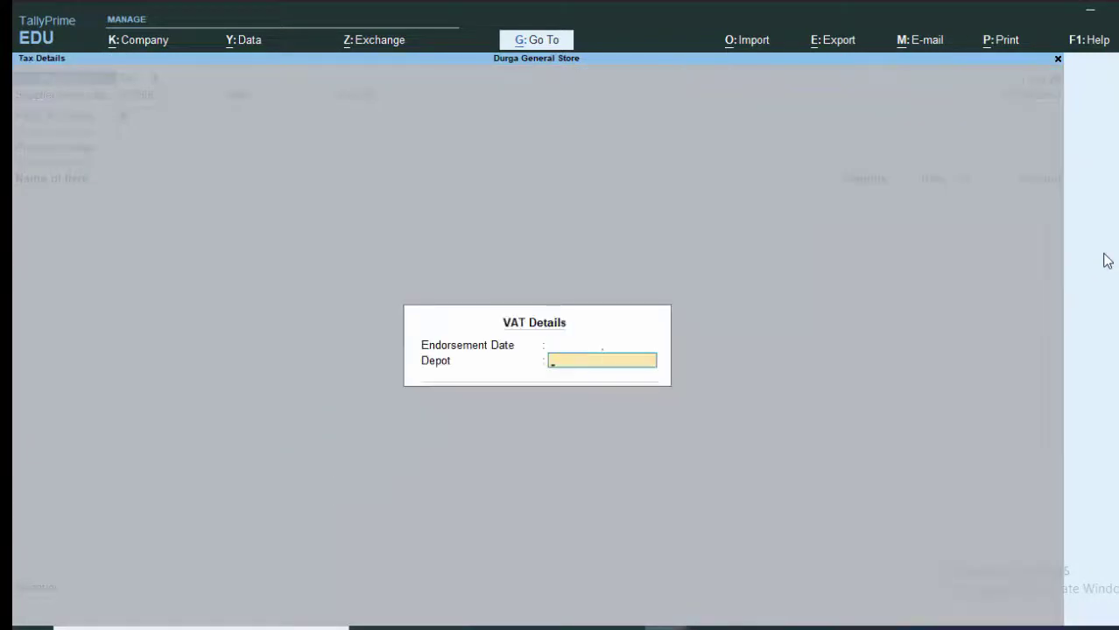
{"action": "key", "text": "Return"}
{"action": "key", "text": "Return"}
{"action": "key", "text": "Return"}
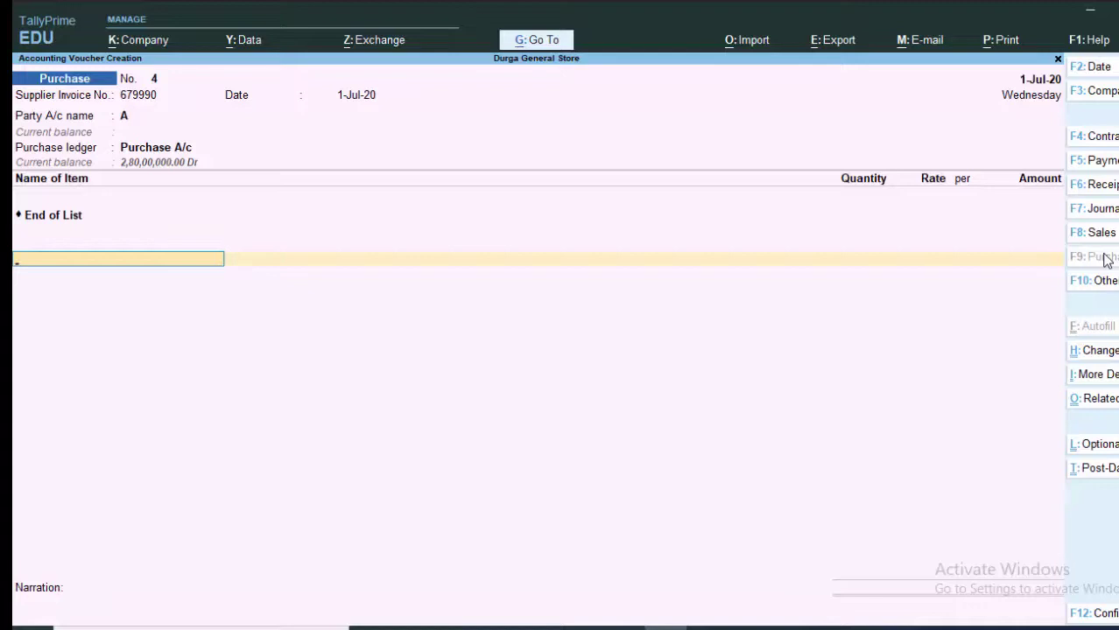
Add 1 Laptop at a rate of 25,000 and complete the voucher's item lines
{"action": "key", "text": "ctrl"}
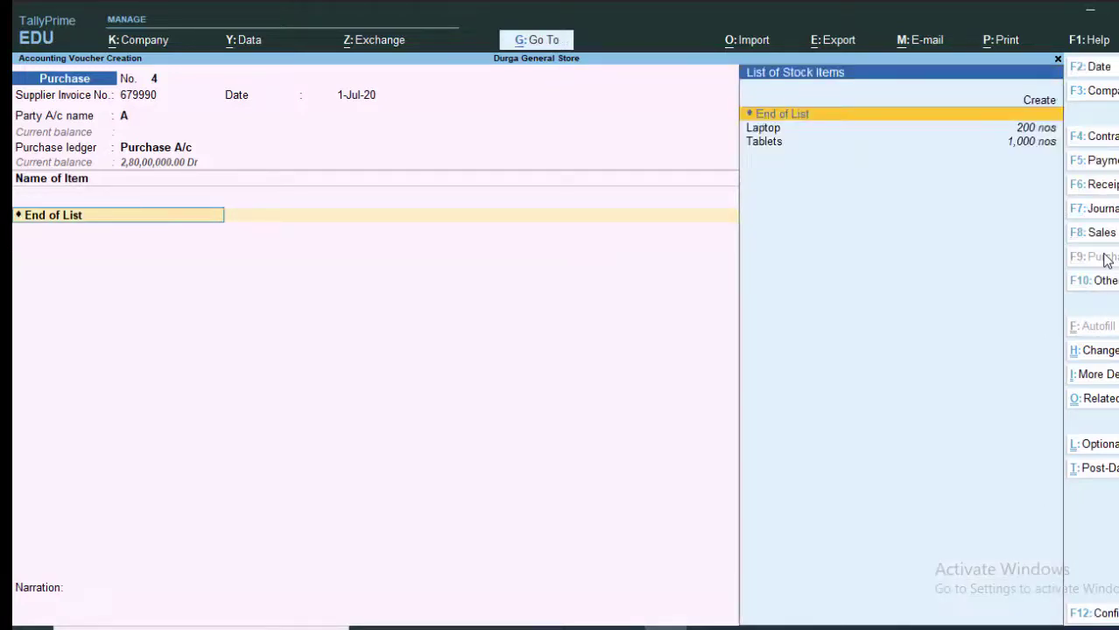
{"action": "key", "text": "Down"}
{"action": "key", "text": "Return"}
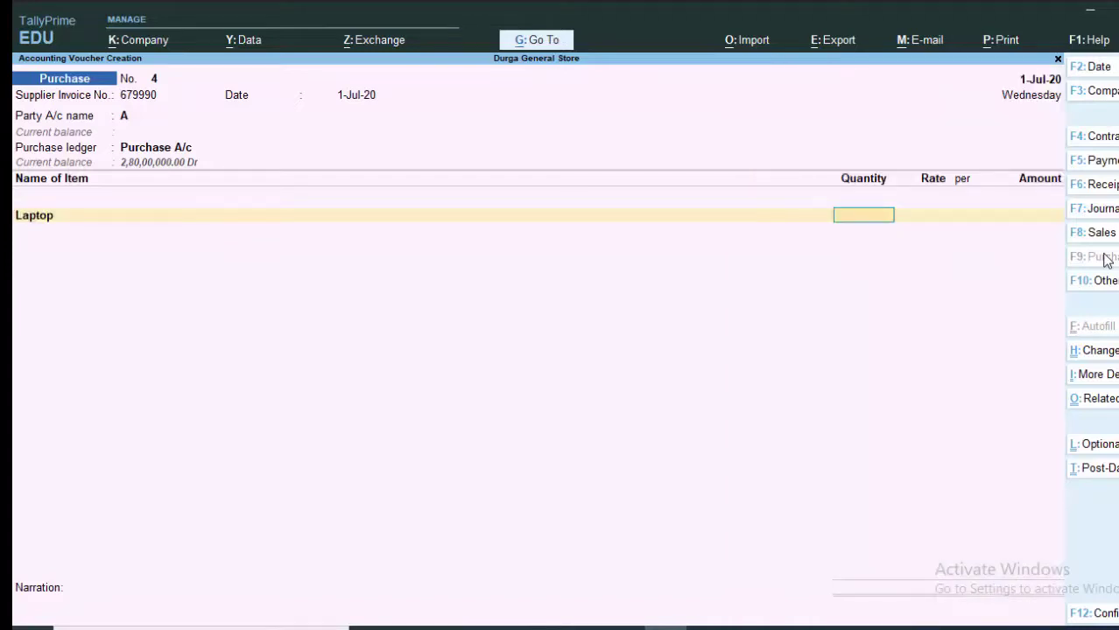
{"action": "type", "text": "1"}
{"action": "key", "text": "Return"}
{"action": "type", "text": "700000.00"}
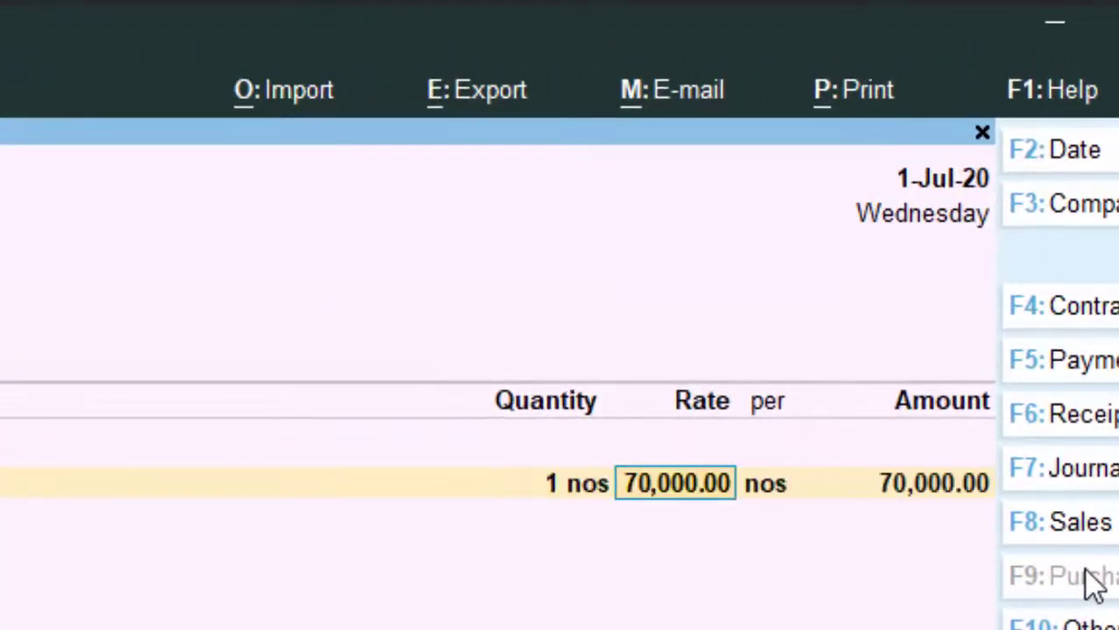
{"action": "type", "text": "2500"}
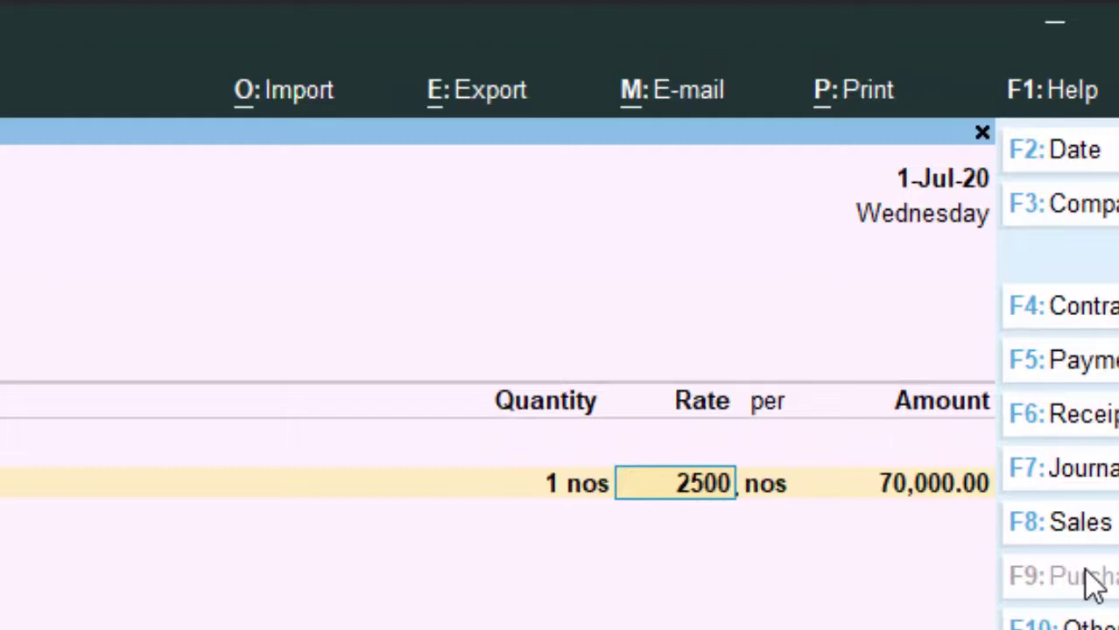
{"action": "type", "text": "0"}
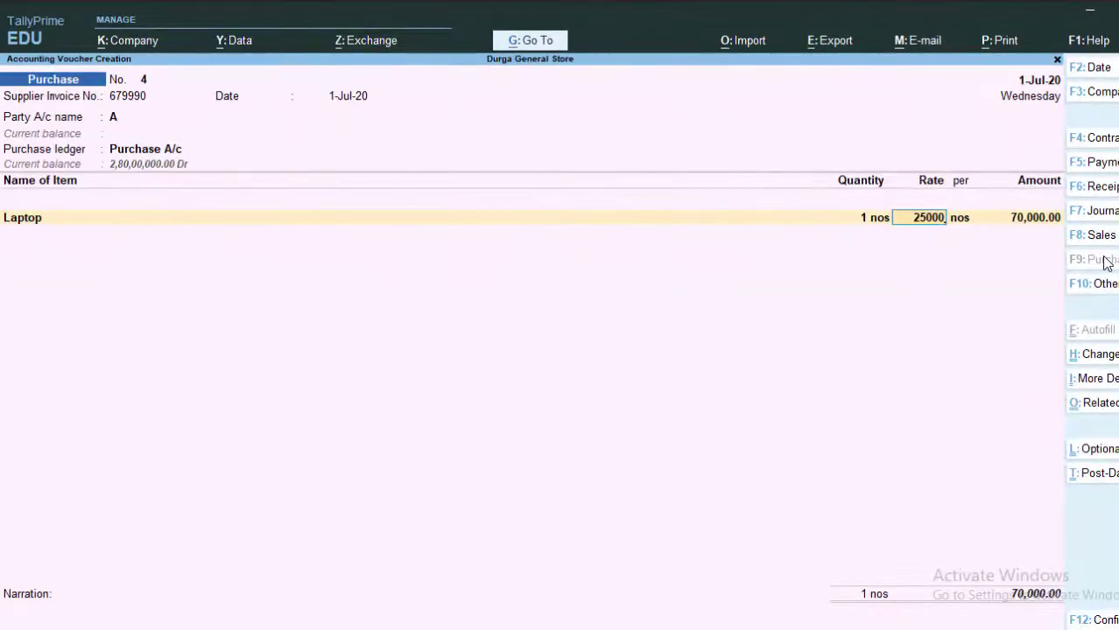
{"action": "key", "text": "Return"}
{"action": "key", "text": "Return"}
{"action": "key", "text": "Return"}
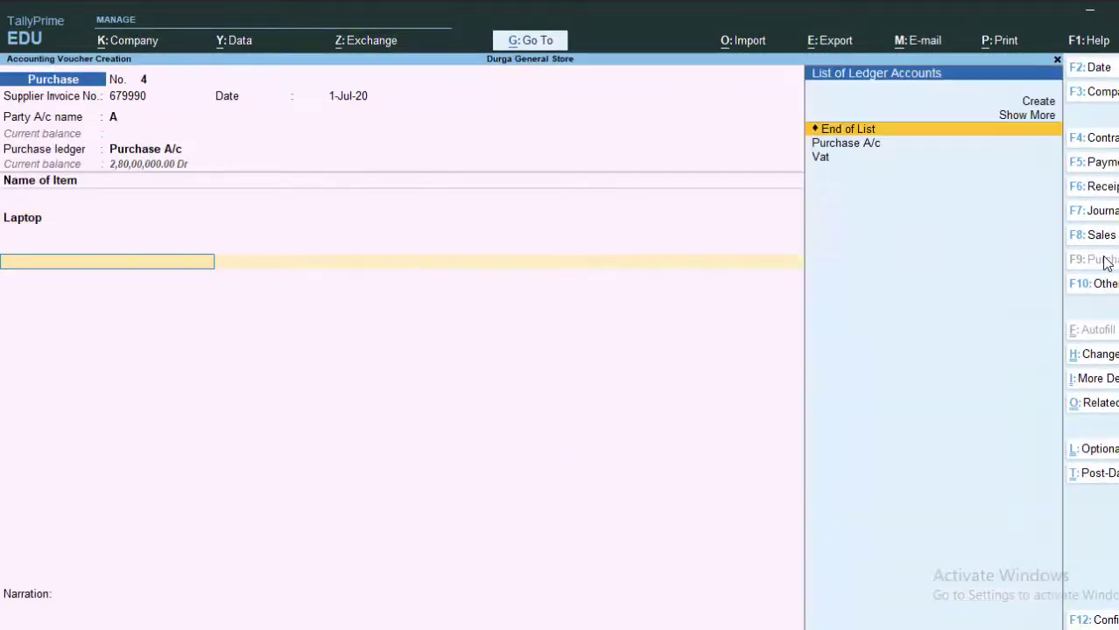
{"action": "key", "text": "Return"}
{"action": "key", "text": "Return"}
{"action": "key", "text": "Return"}
{"action": "key", "text": "Return"}
{"action": "key", "text": "Return"}
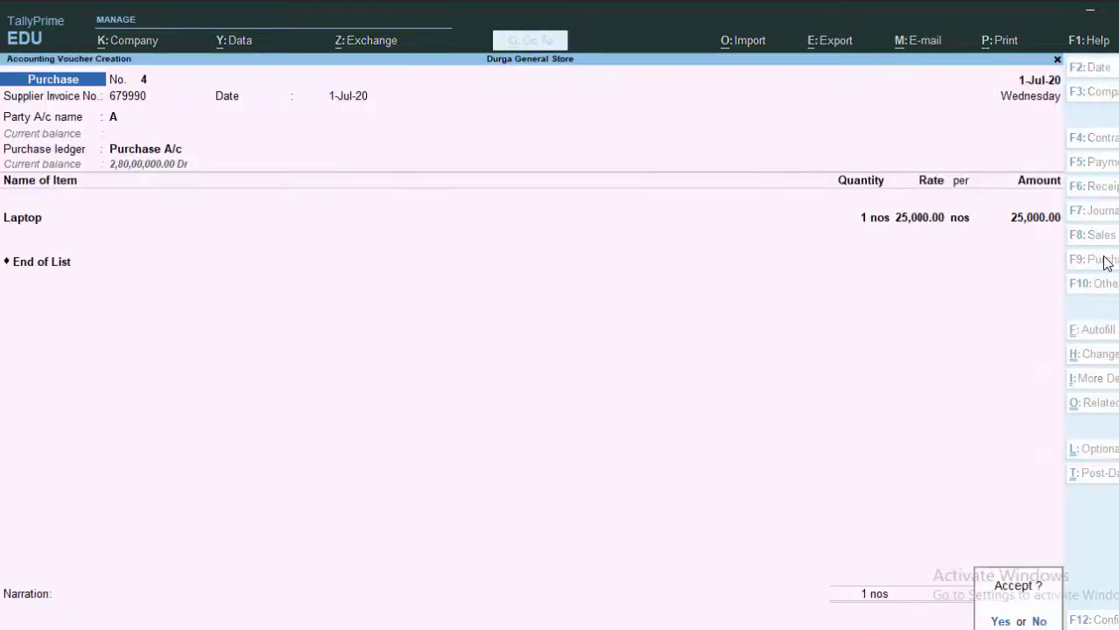
{"action": "key", "text": "Return"}
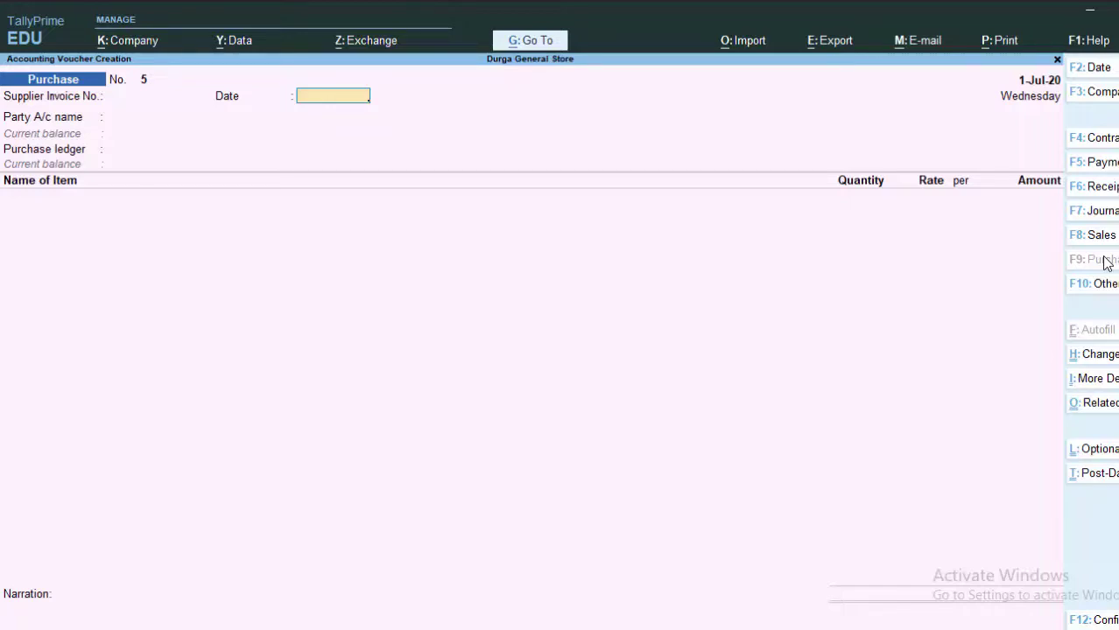
Enter invoice number 78897 and select supplier B, skipping receipt and VAT details
{"action": "type", "text": "7"}
{"action": "type", "text": "8897"}
{"action": "key", "text": "Return"}
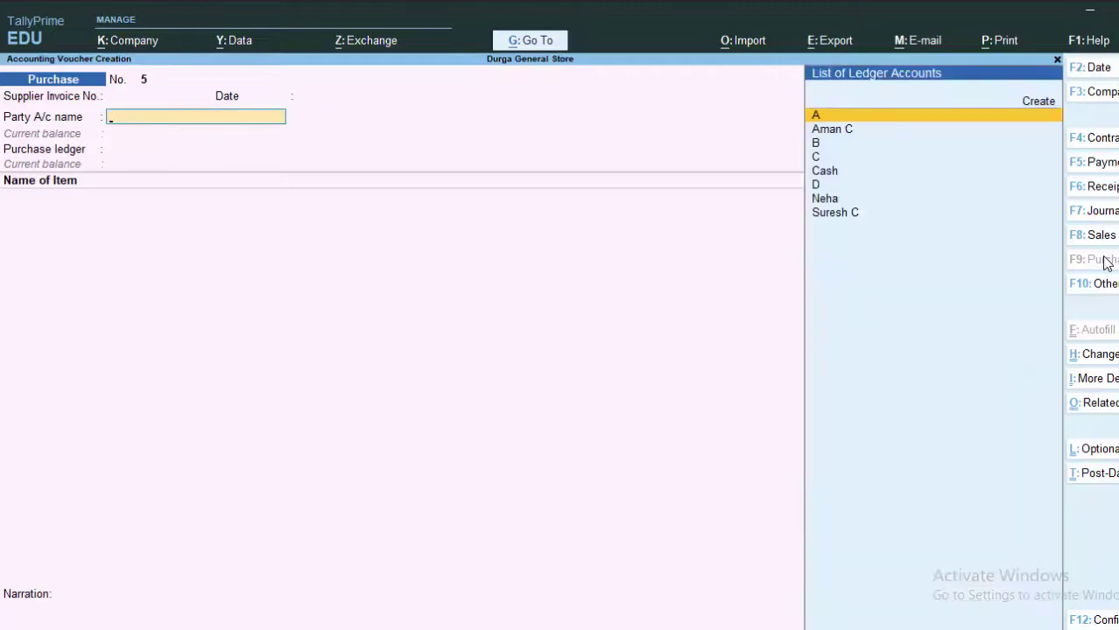
{"action": "key", "text": "Down"}
{"action": "key", "text": "Down"}
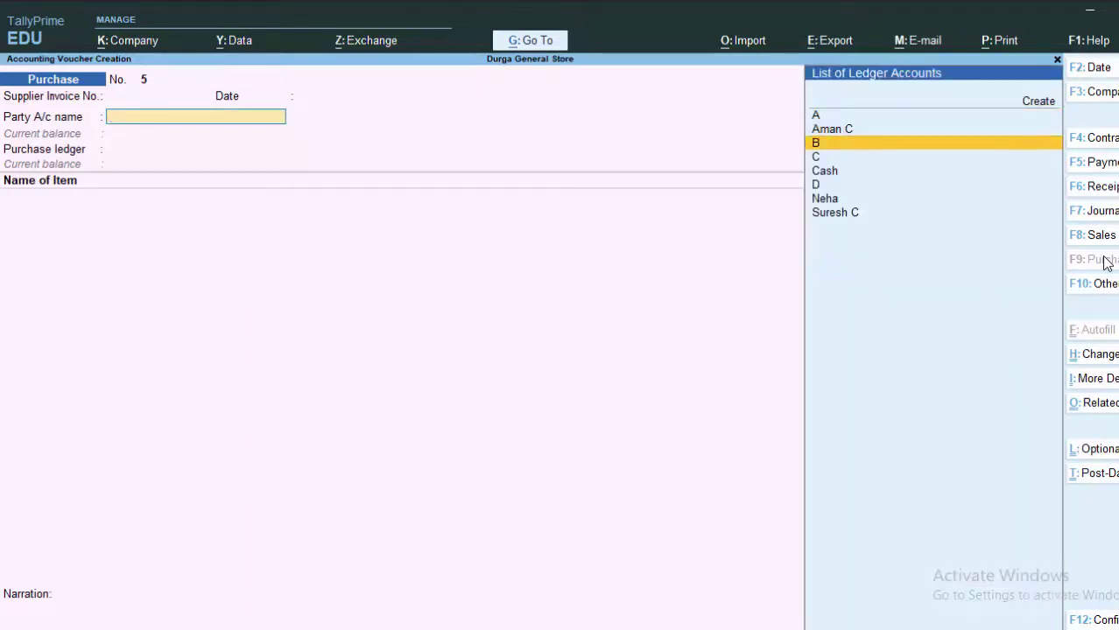
{"action": "key", "text": "Return"}
{"action": "key", "text": "Return"}
{"action": "key", "text": "Return"}
{"action": "key", "text": "Return"}
{"action": "key", "text": "Return"}
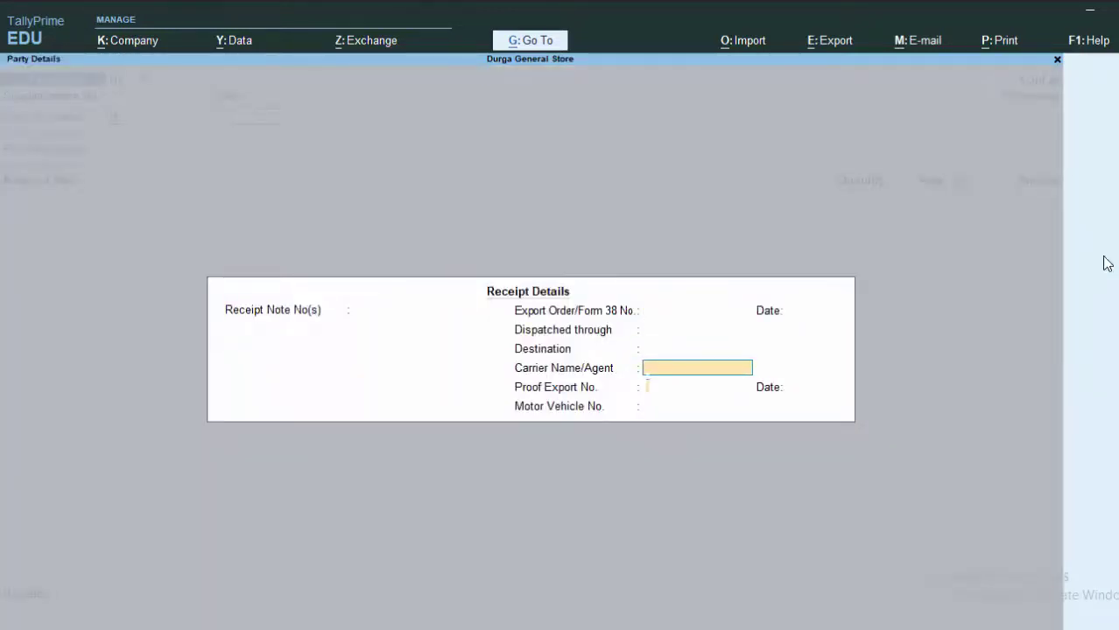
{"action": "key", "text": "Return"}
{"action": "key", "text": "Return"}
{"action": "key", "text": "Return"}
{"action": "key", "text": "Return"}
{"action": "key", "text": "Return"}
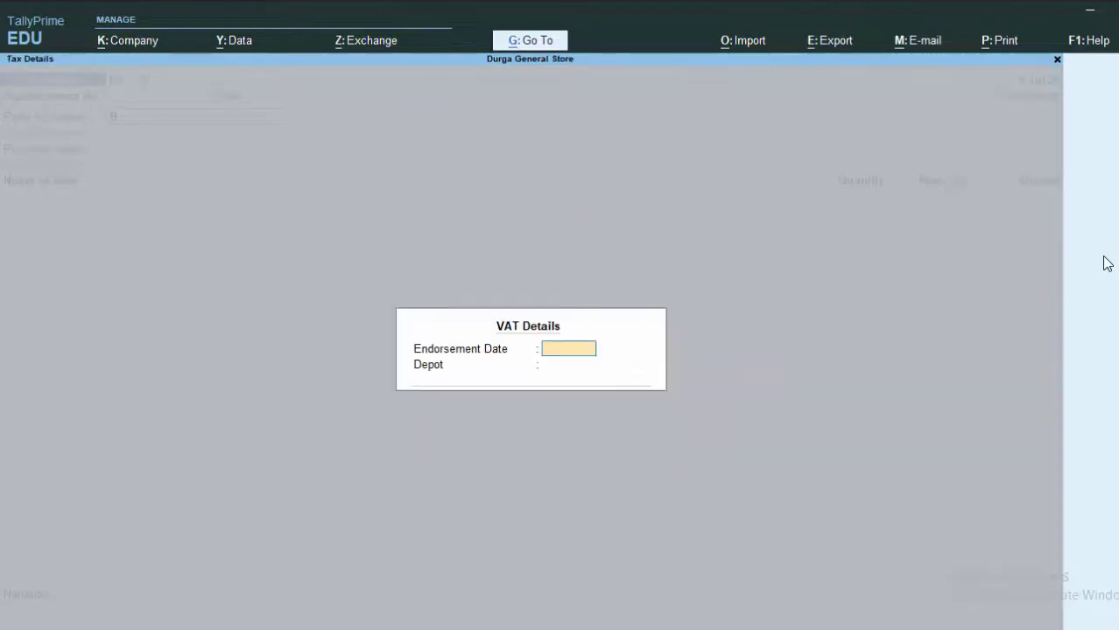
{"action": "key", "text": "Return"}
{"action": "key", "text": "Return"}
{"action": "key", "text": "Return"}
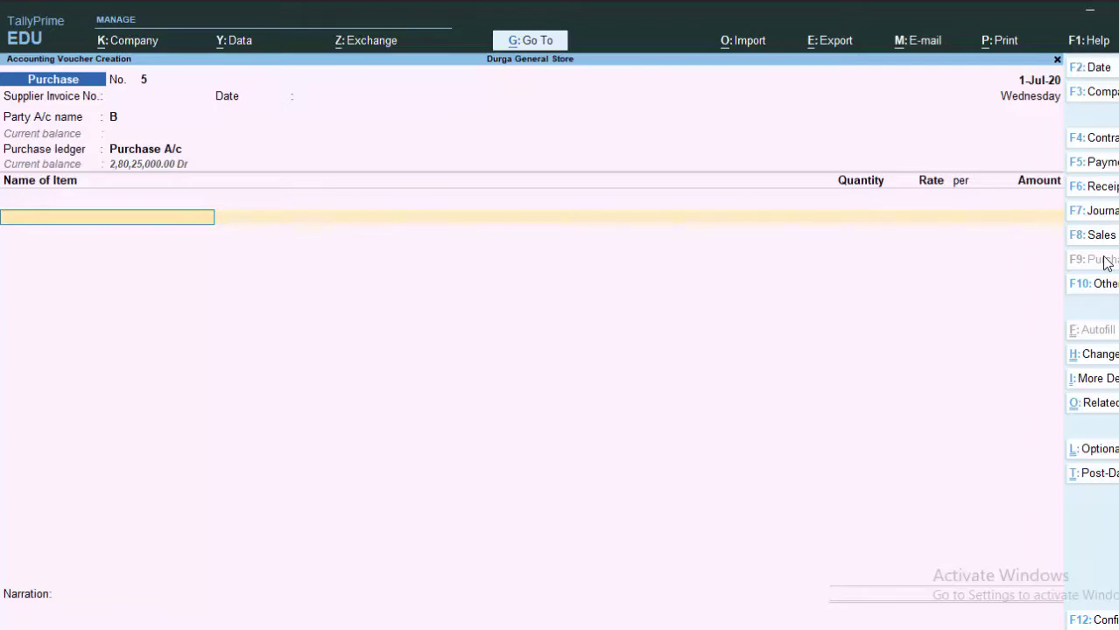
Add 1 Tablets at 14,000 and accept New Ref as the bill reference
{"action": "type", "text": "m"}
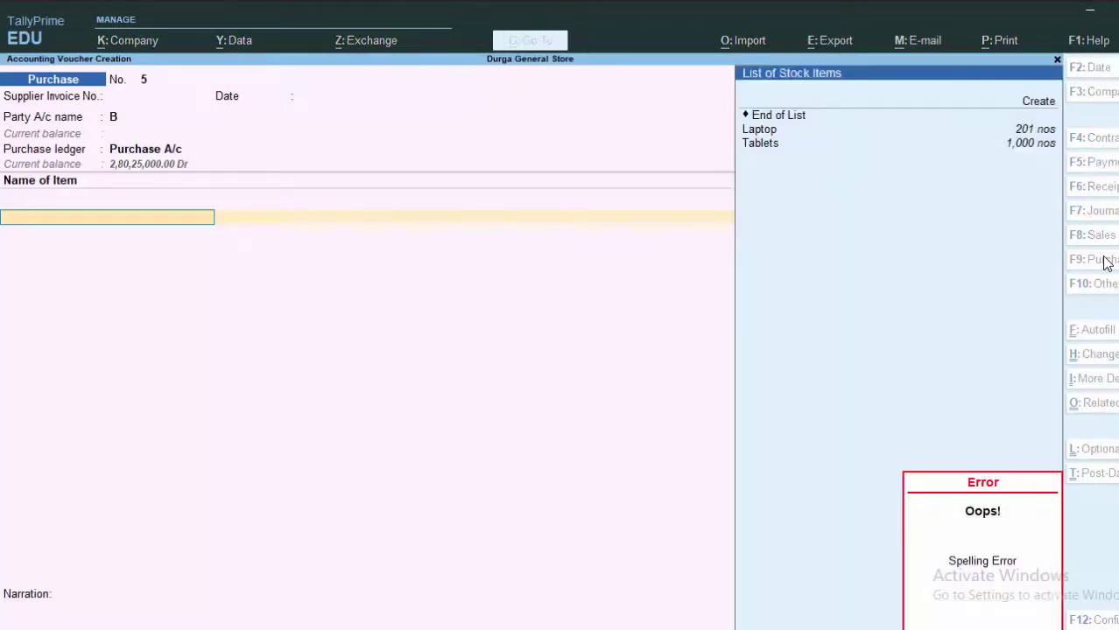
{"action": "key", "text": "Down"}
{"action": "key", "text": "Down"}
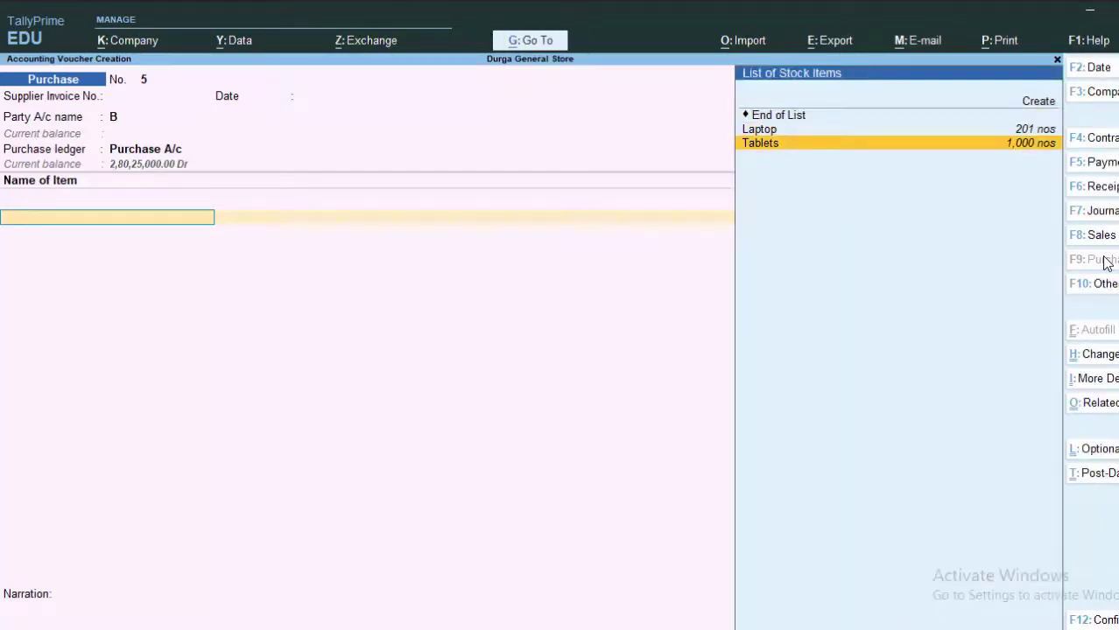
{"action": "key", "text": "Return"}
{"action": "type", "text": "1"}
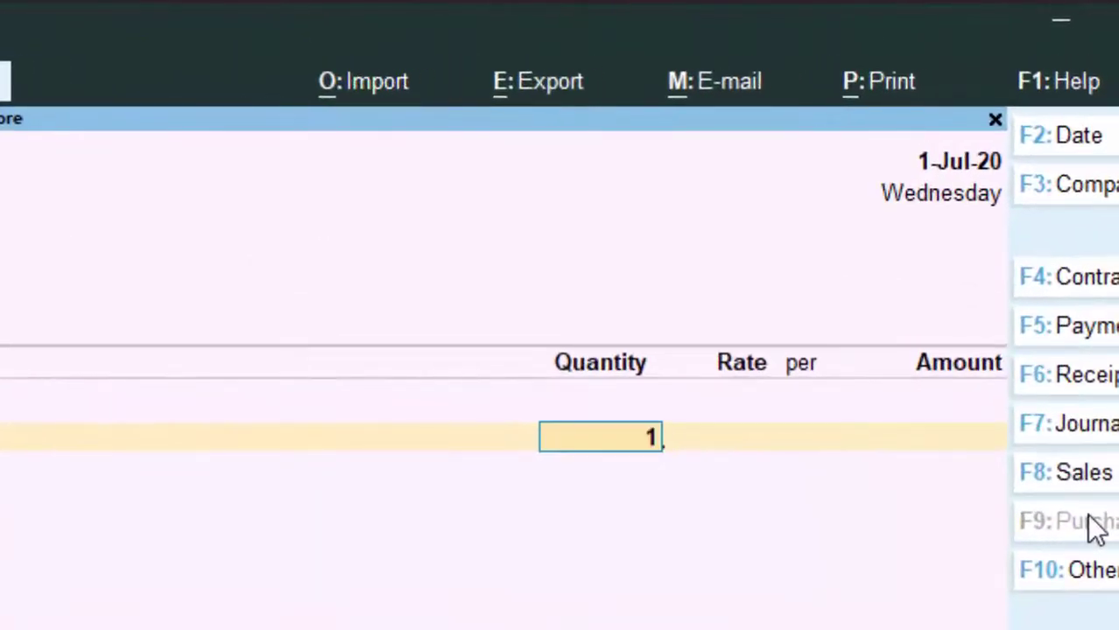
{"action": "key", "text": "Return"}
{"action": "key", "text": "Return"}
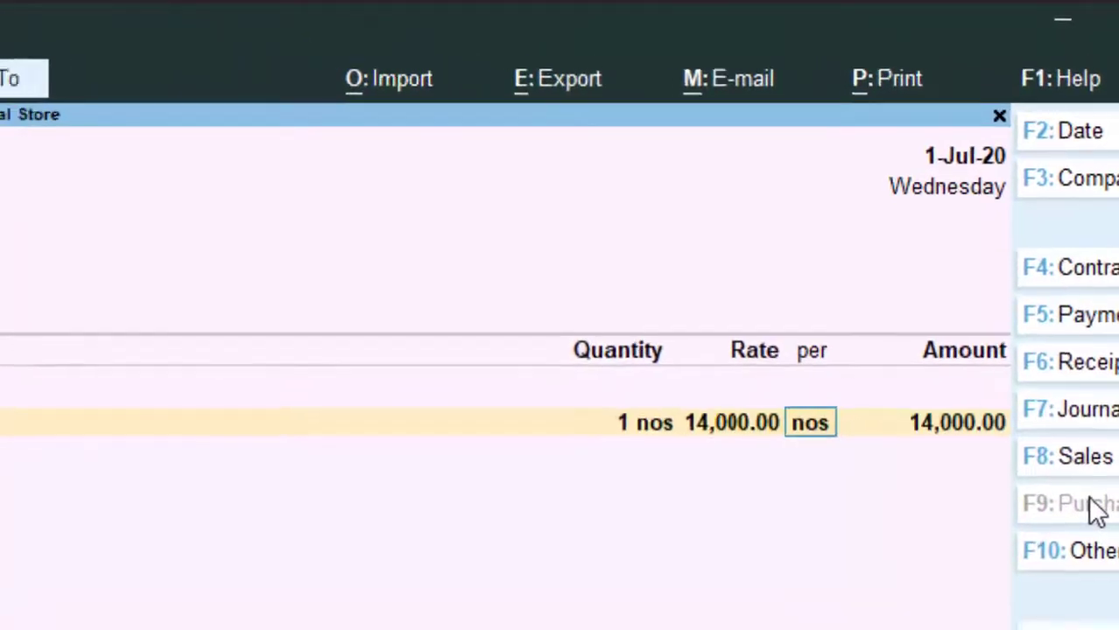
{"action": "key", "text": "Return"}
{"action": "key", "text": "Return"}
{"action": "key", "text": "Return"}
{"action": "key", "text": "Return"}
{"action": "key", "text": "Return"}
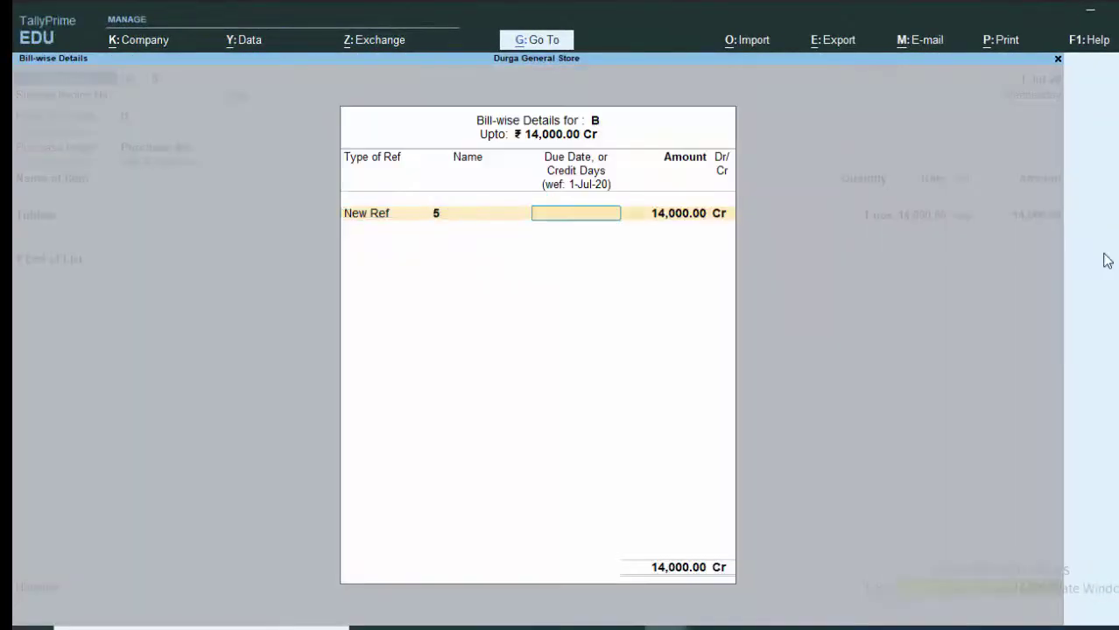
{"action": "key", "text": "Return"}
{"action": "key", "text": "Return"}
{"action": "key", "text": "Return"}
{"action": "key", "text": "Return"}
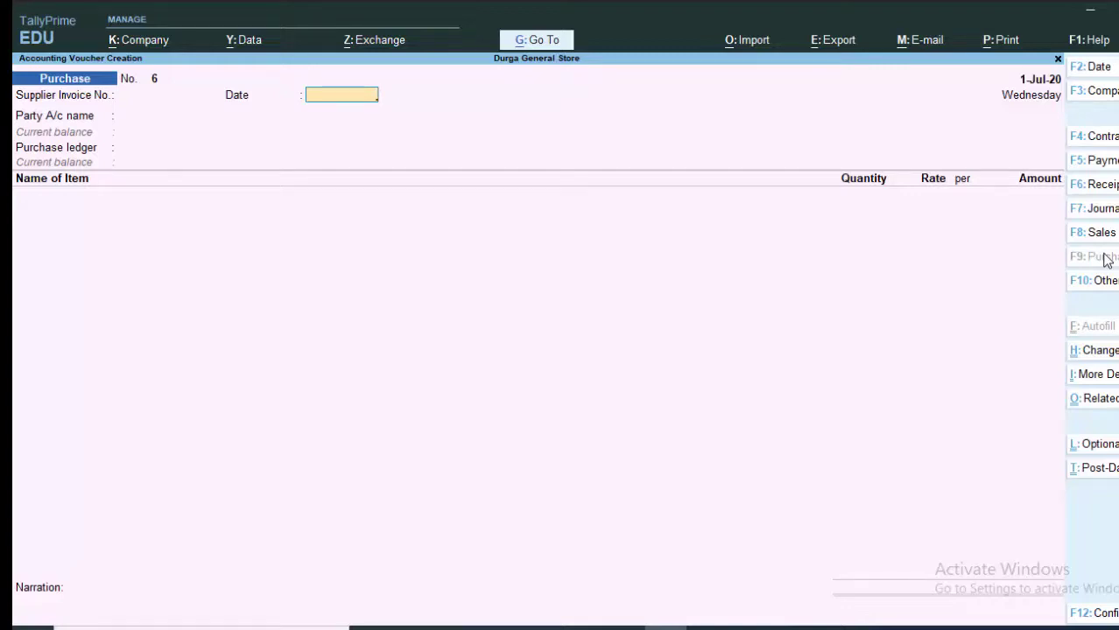
Choose ledger C as the party for voucher 6, bringing up Receipt Details
{"action": "key", "text": "Return"}
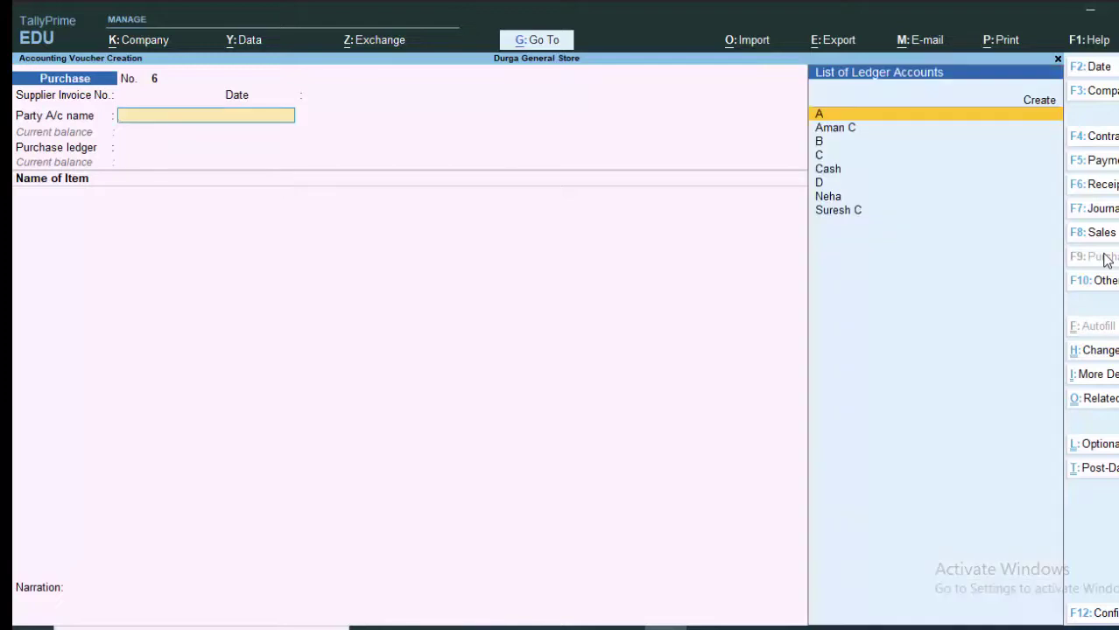
{"action": "key", "text": "Down"}
{"action": "key", "text": "Down"}
{"action": "key", "text": "Down"}
{"action": "key", "text": "Down"}
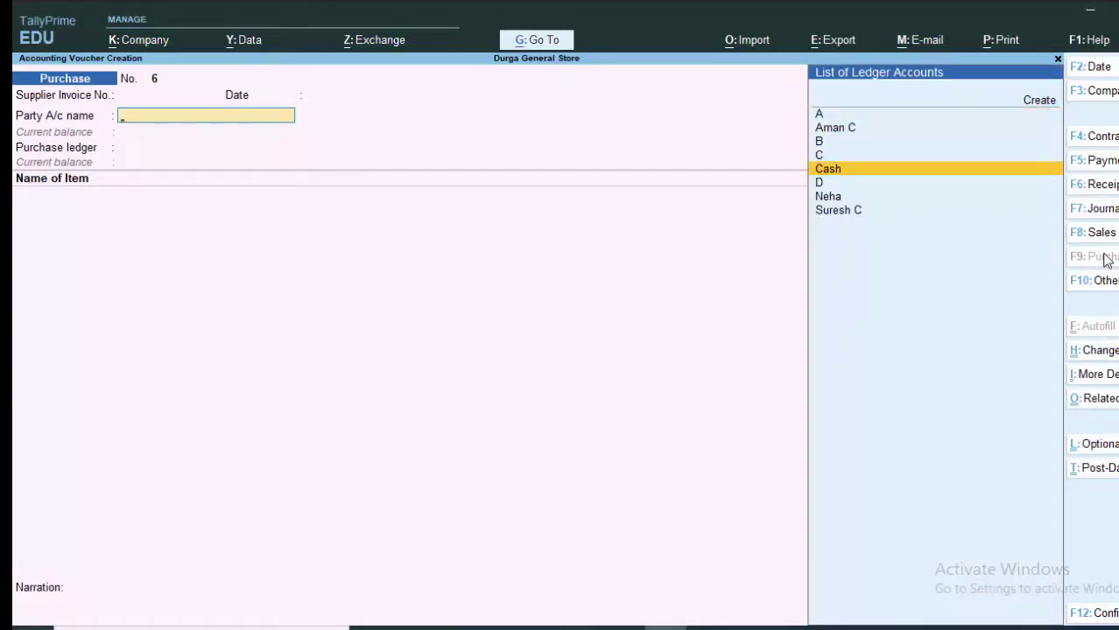
{"action": "key", "text": "Up"}
{"action": "key", "text": "Return"}
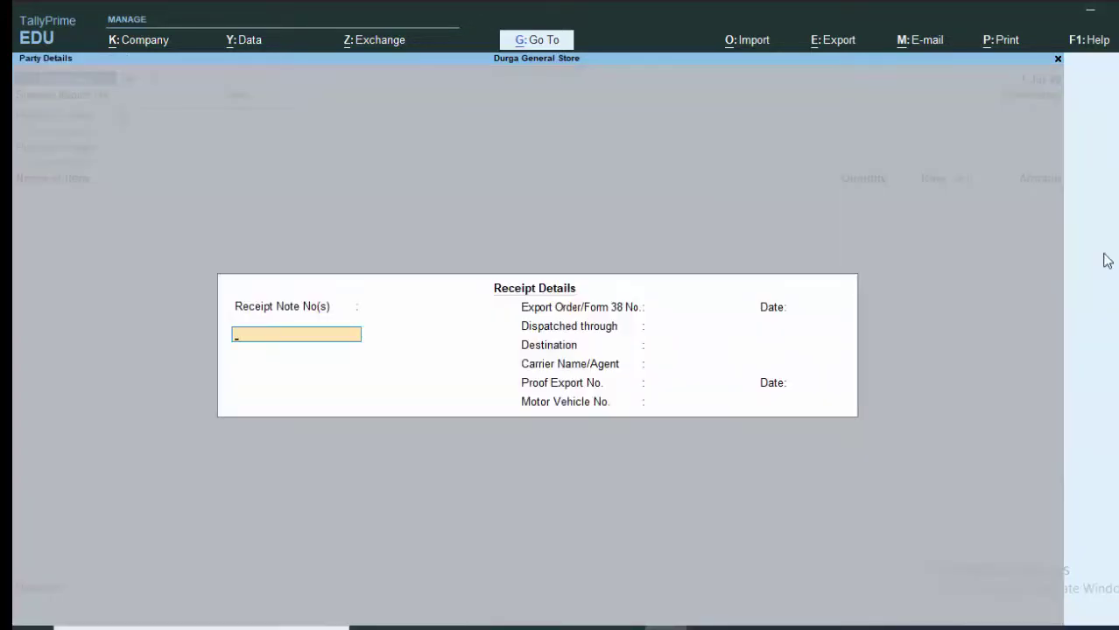